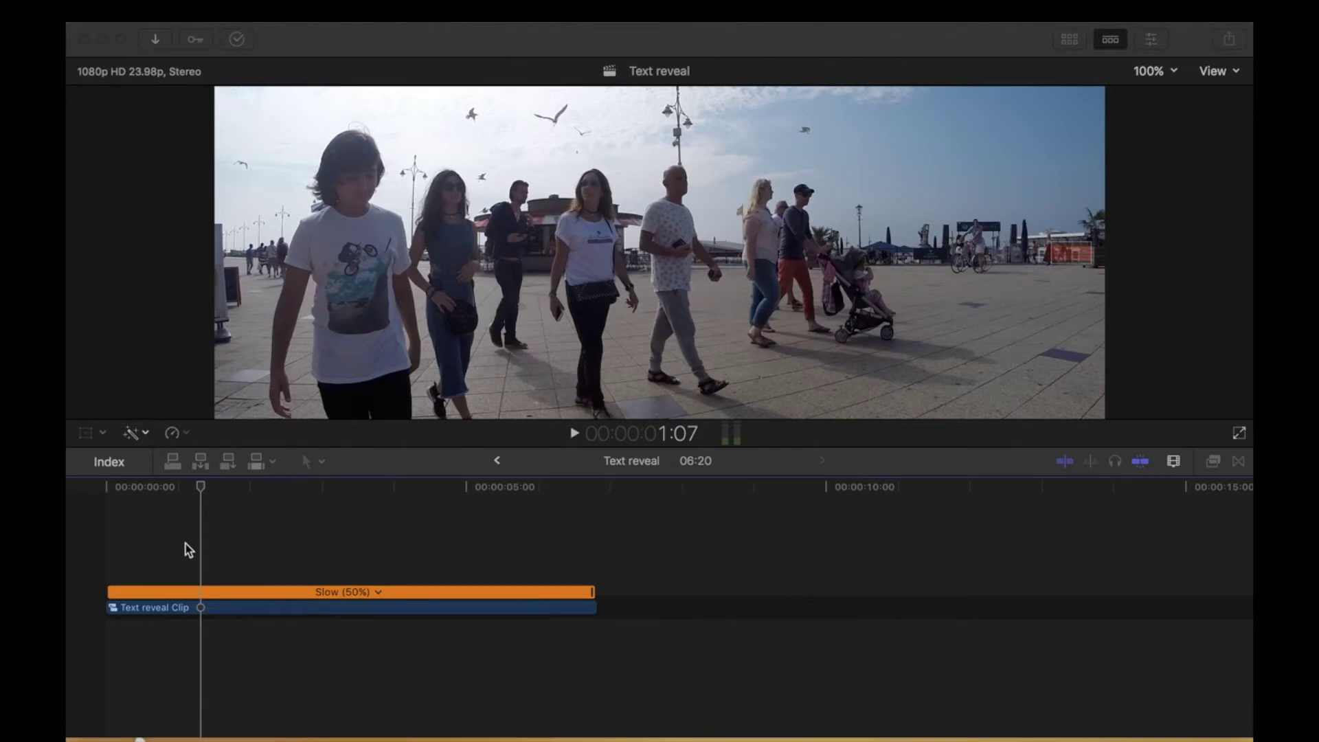
# Play back the finished text reveal, then select and delete its 50% clip
pyautogui.click(143, 537)
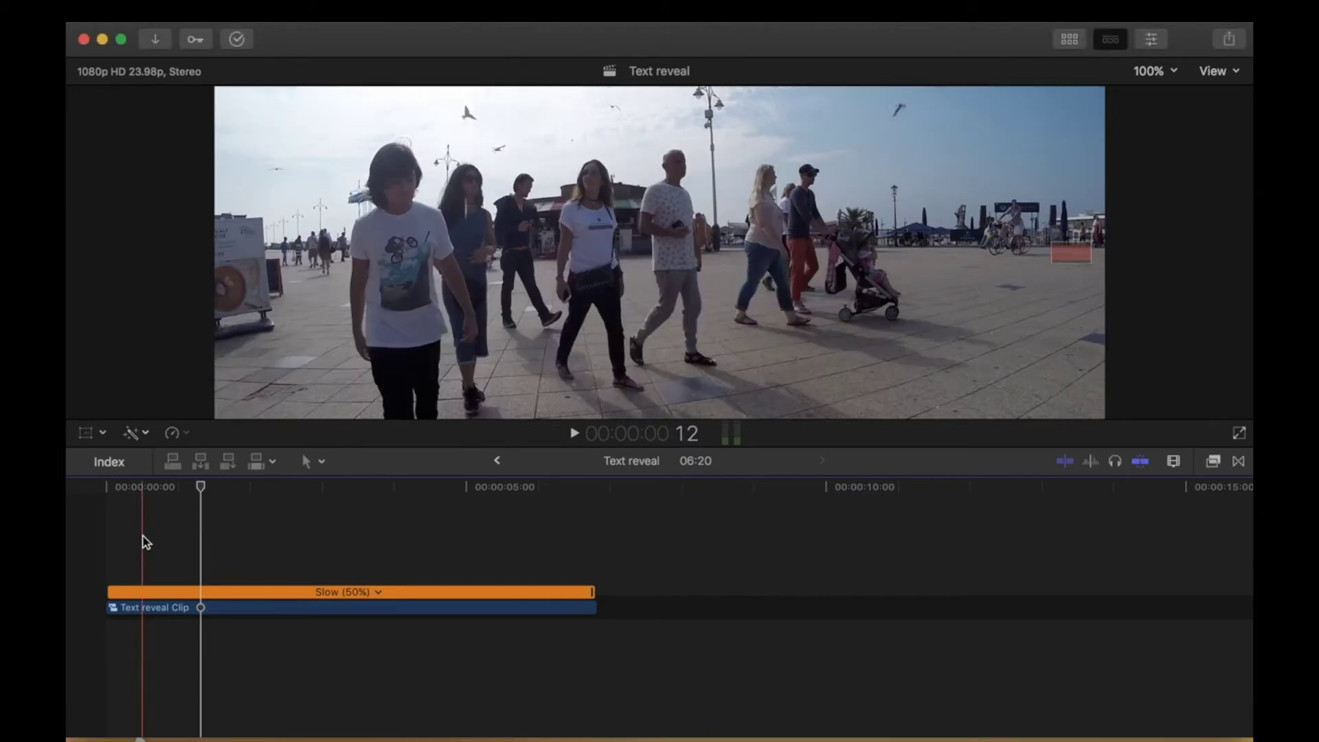
pyautogui.press('space')
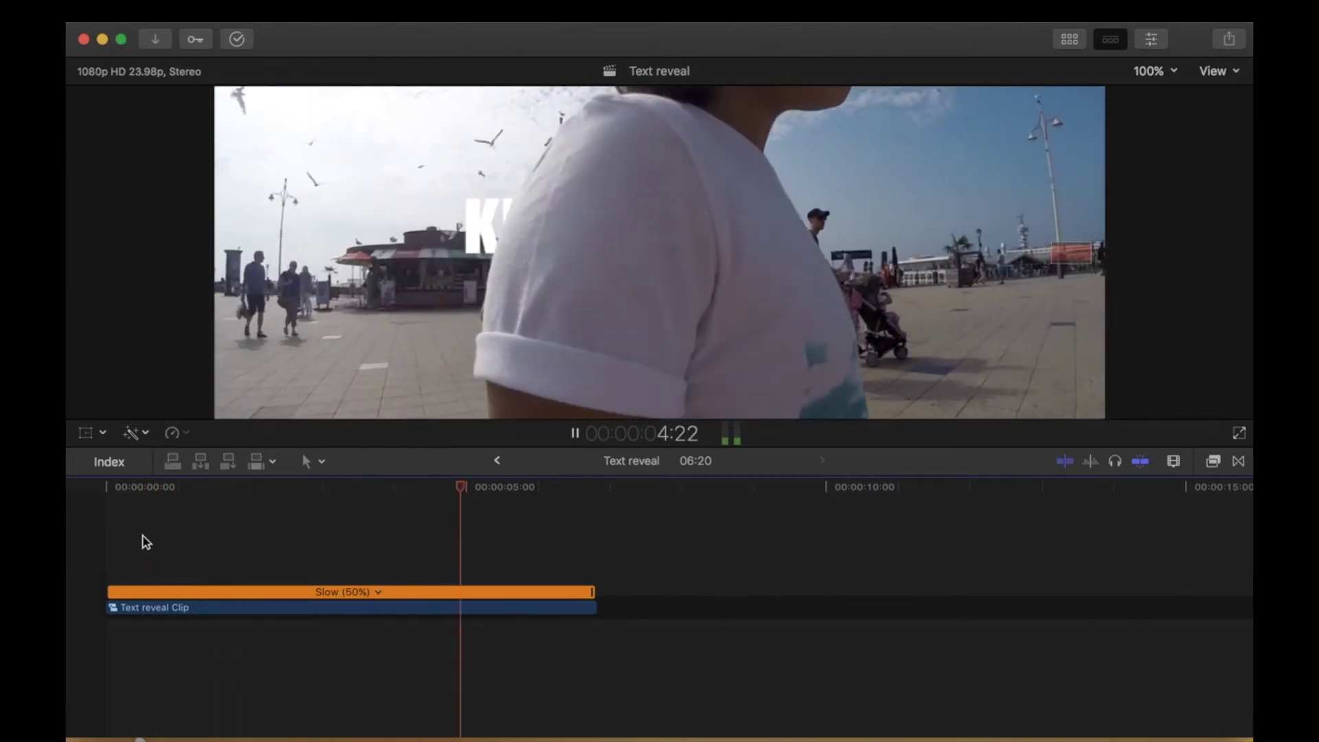
pyautogui.press('space')
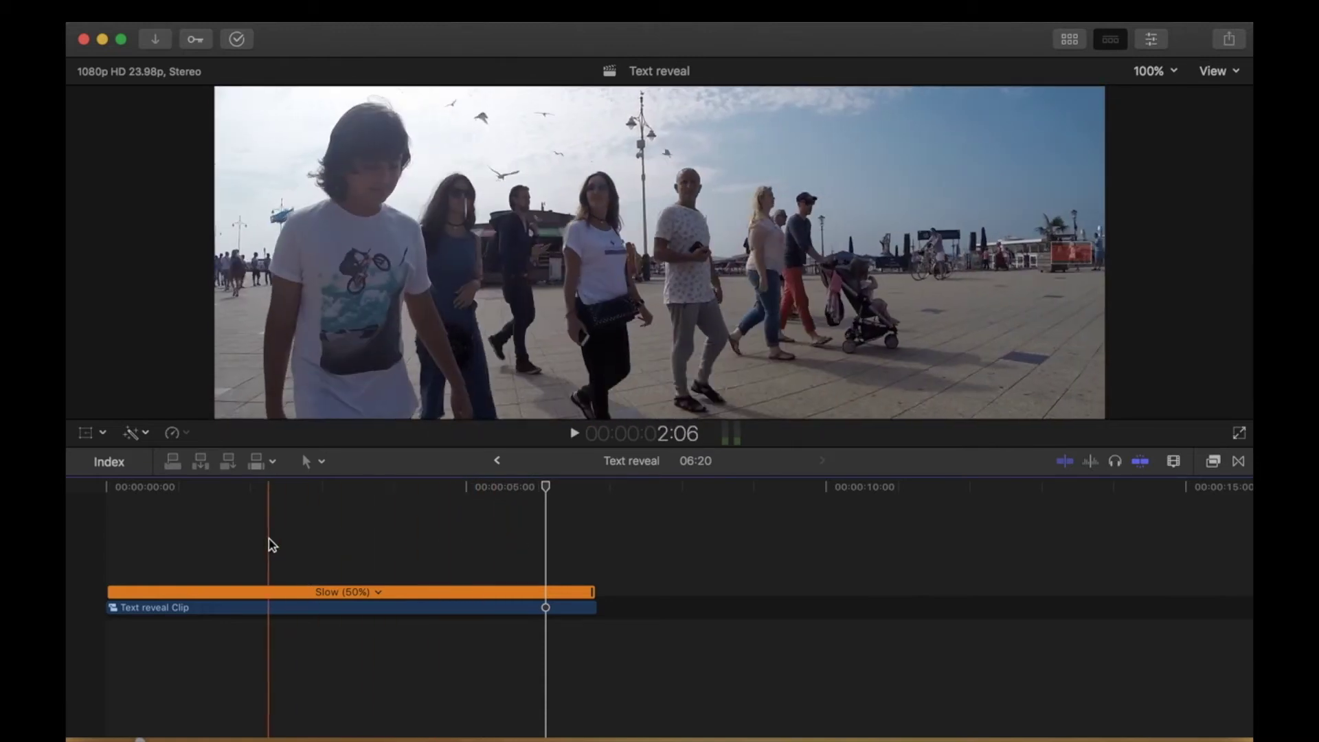
pyautogui.moveTo(310, 533); pyautogui.dragTo(415, 630)
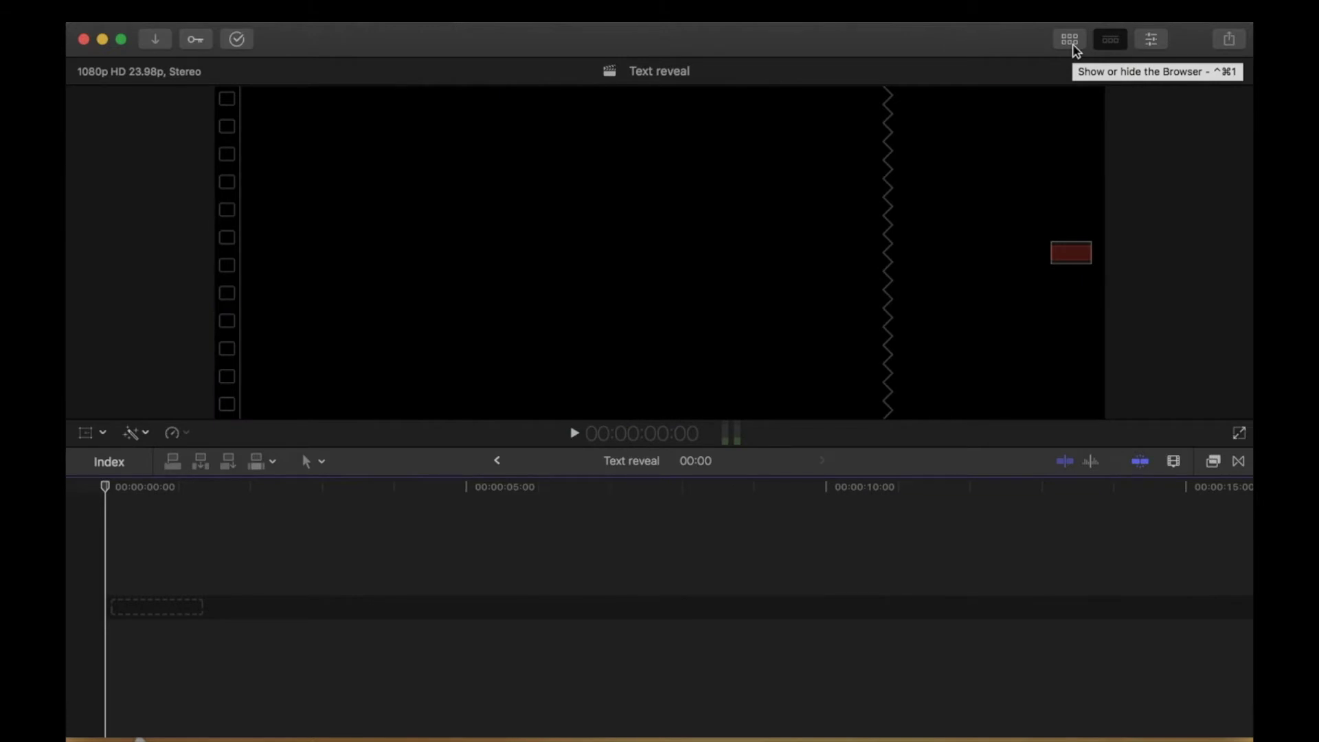
# Append a roughly 3-second range of the joe clip (03:10) to the timeline
pyautogui.click(1072, 43)
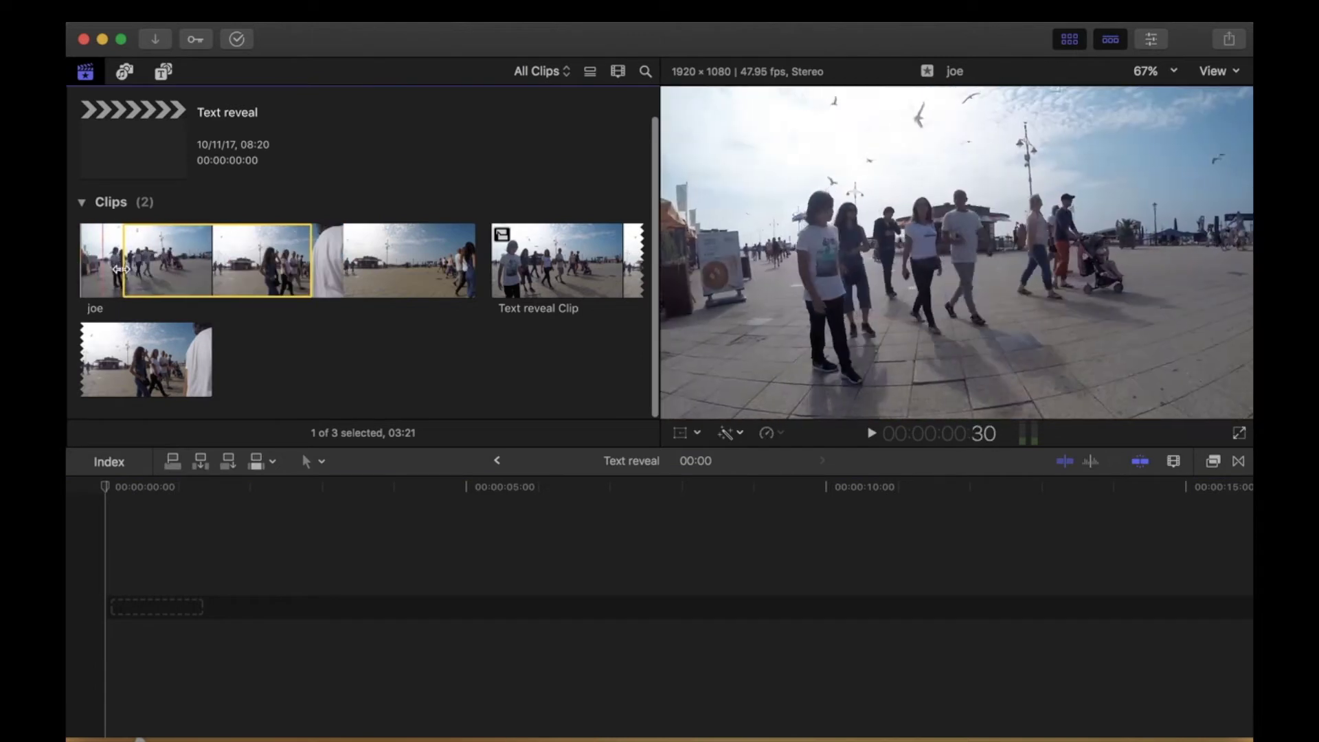
pyautogui.press('e')
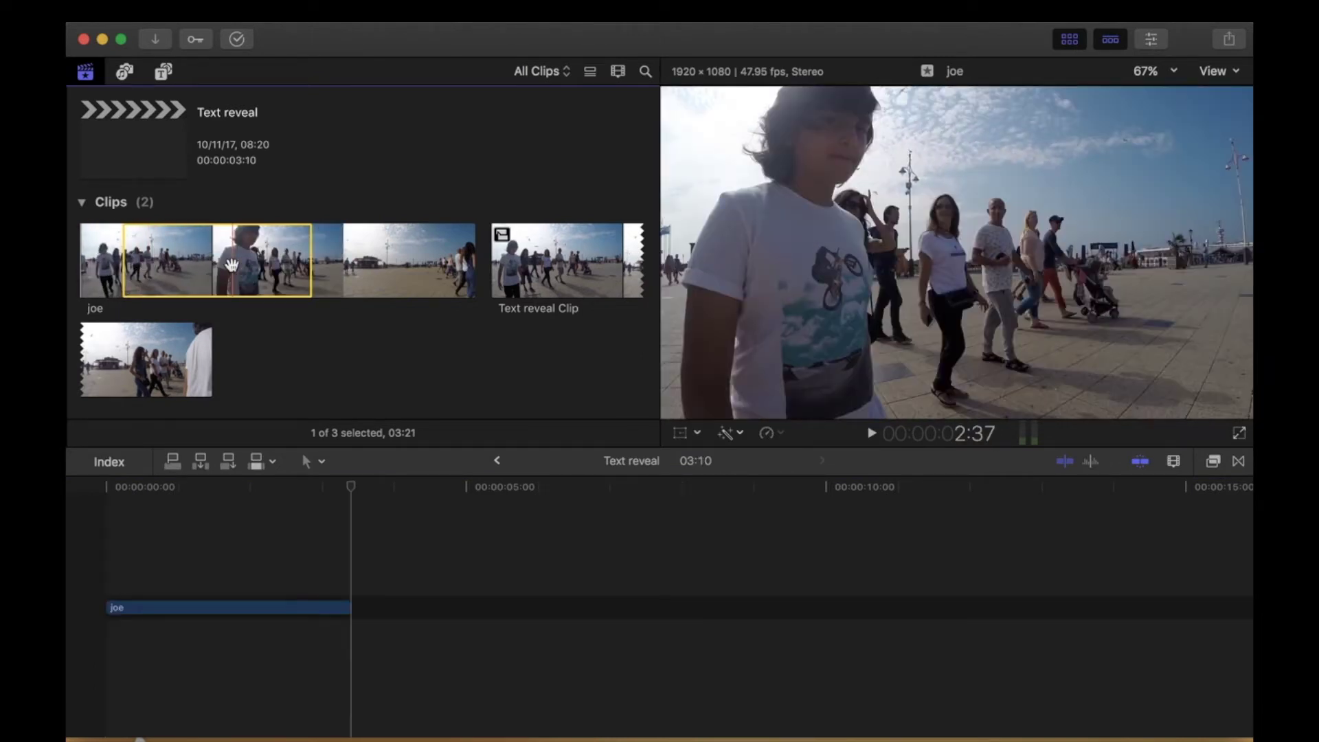
pyautogui.click(1069, 39)
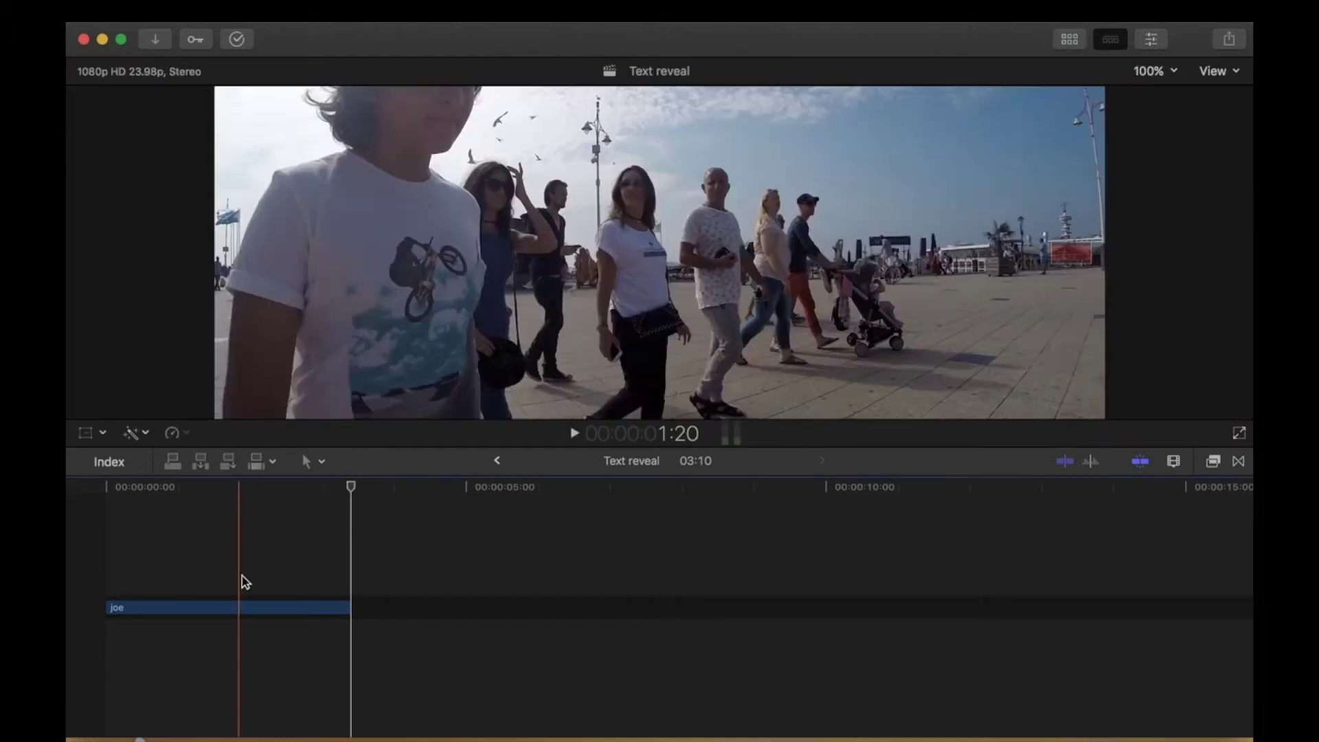
pyautogui.click(222, 576)
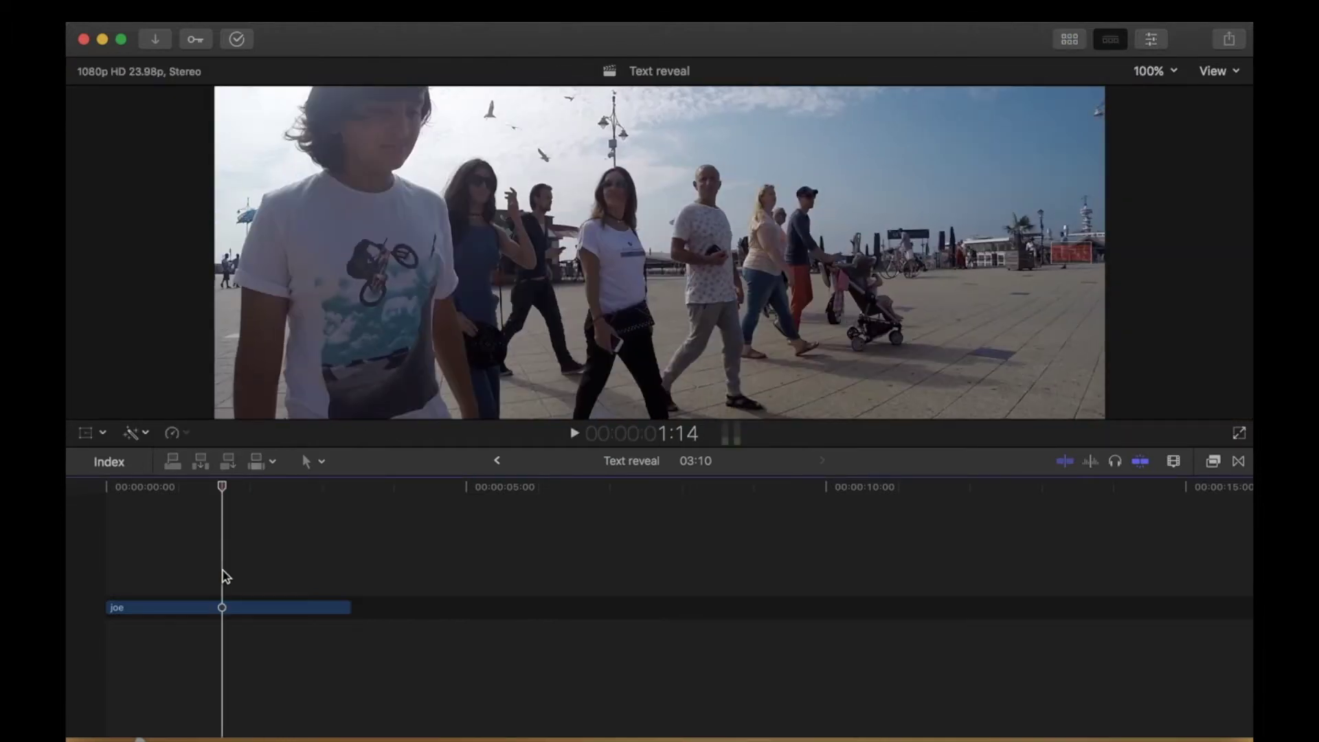
pyautogui.click(1070, 39)
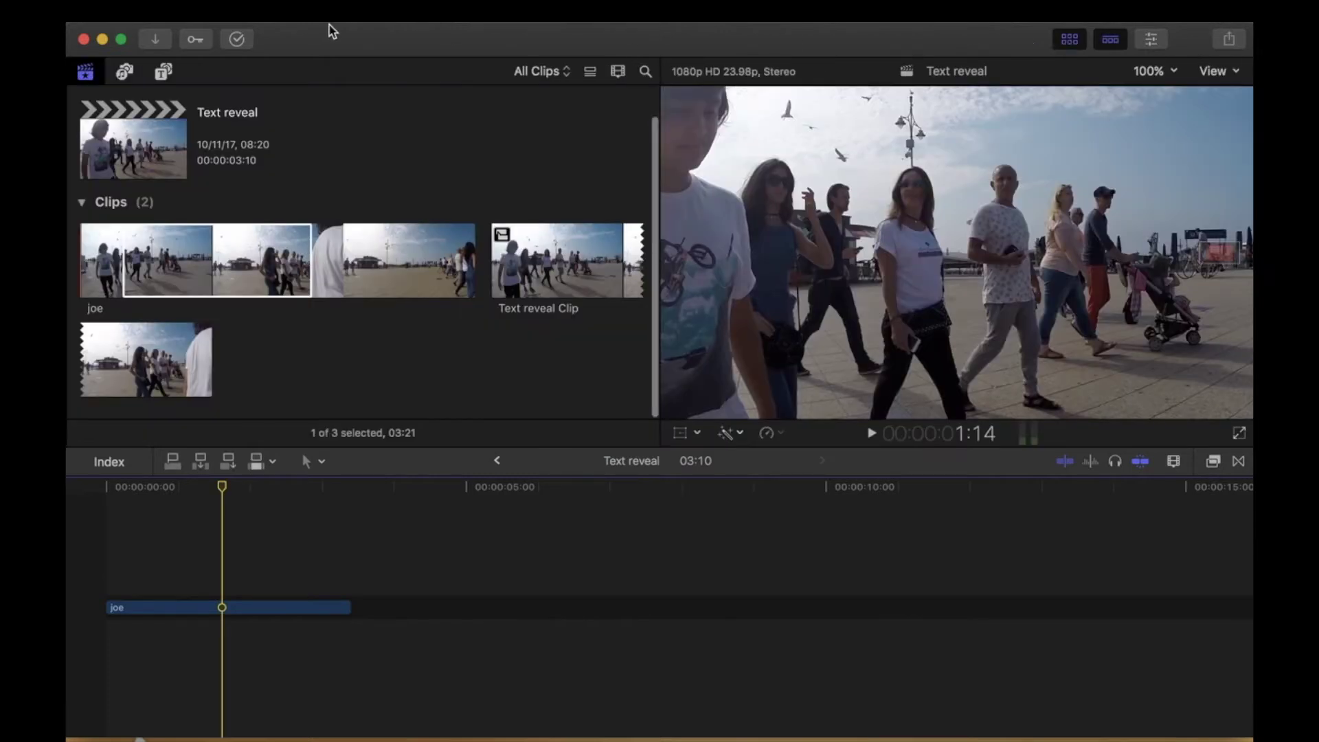
# Connect the Build In/Out Custom title above joe, spanning its full 03:10
pyautogui.click(163, 71)
pyautogui.press('super+a')
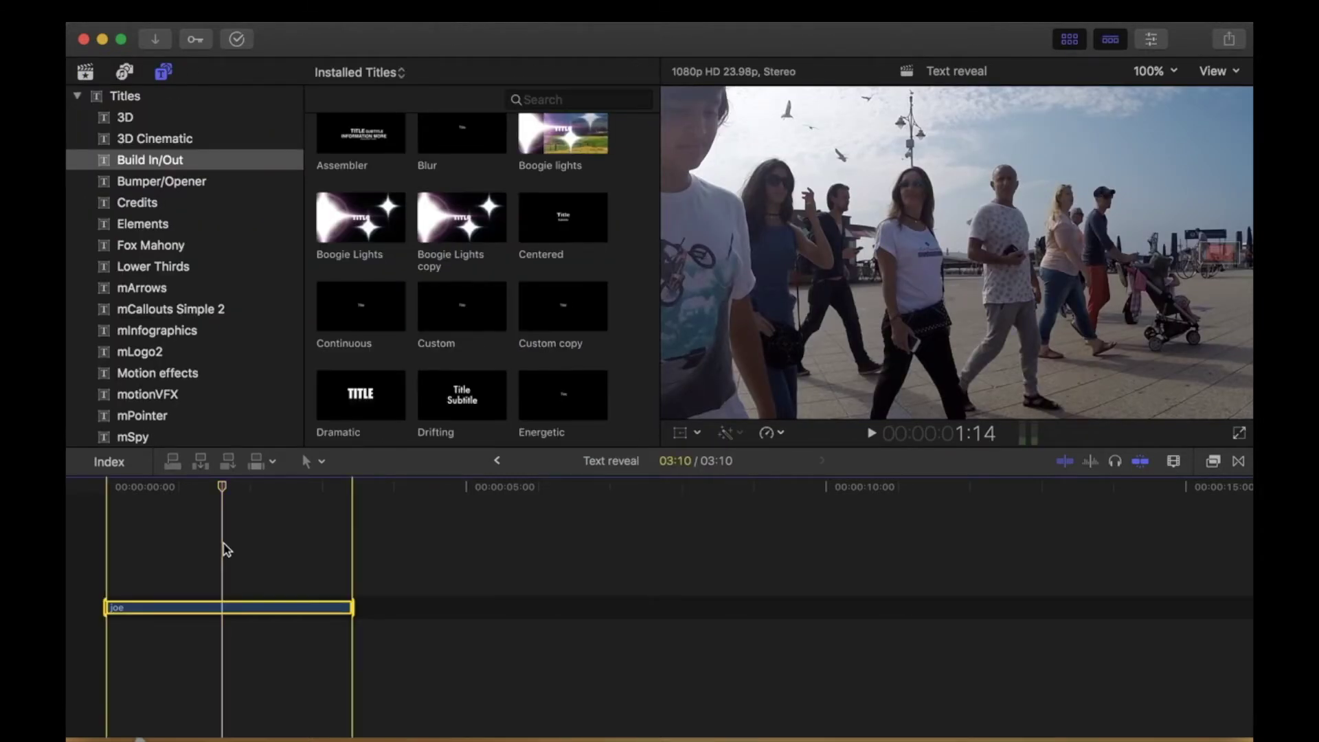
pyautogui.click(460, 322)
pyautogui.press('q')
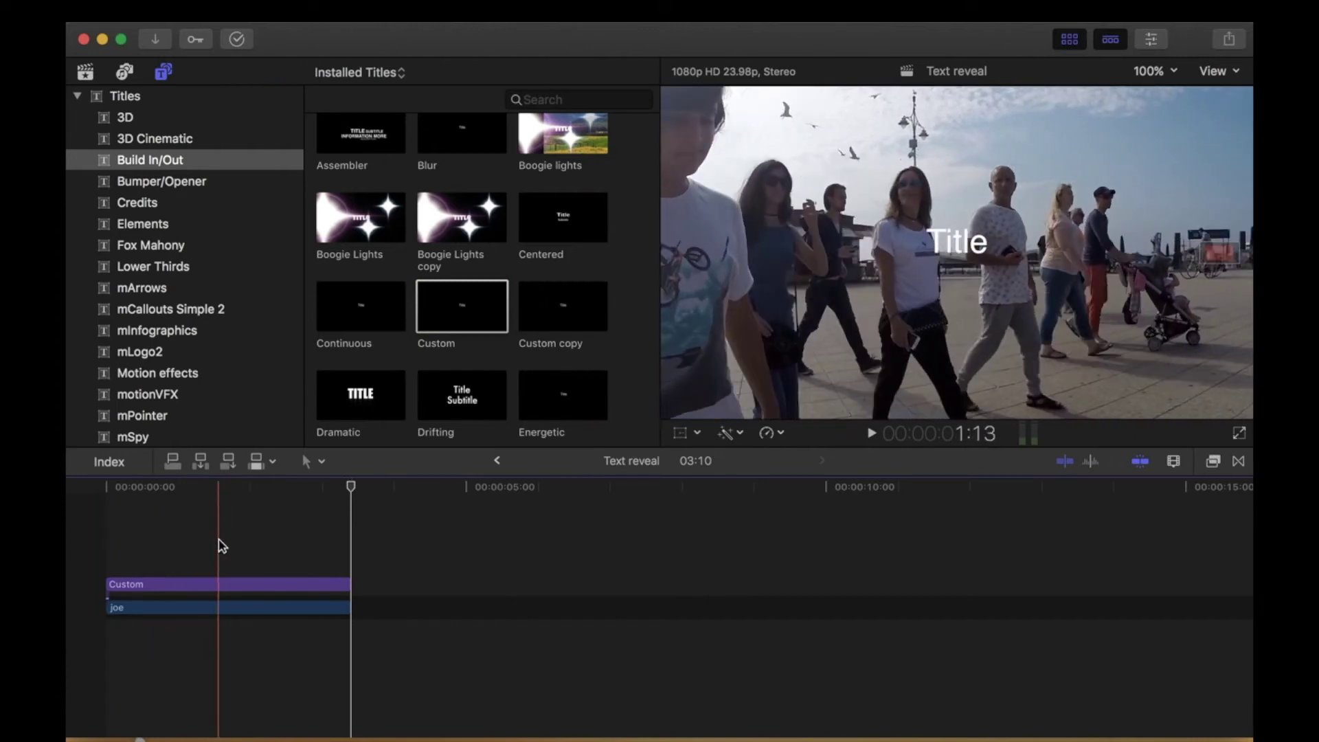
pyautogui.click(219, 546)
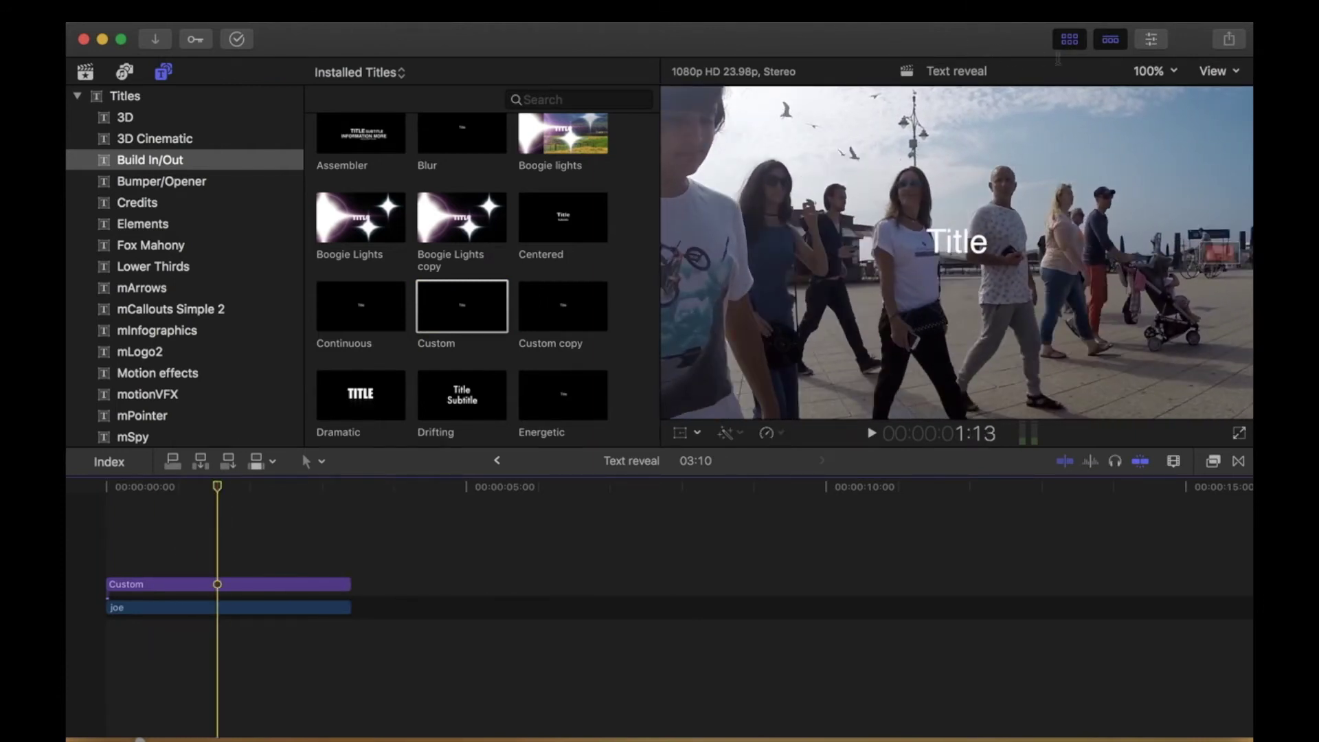
pyautogui.click(1069, 39)
pyautogui.click(1151, 39)
# Make the title read KEEP WALKING in Impact at size 140, placed left of centre
pyautogui.click(900, 72)
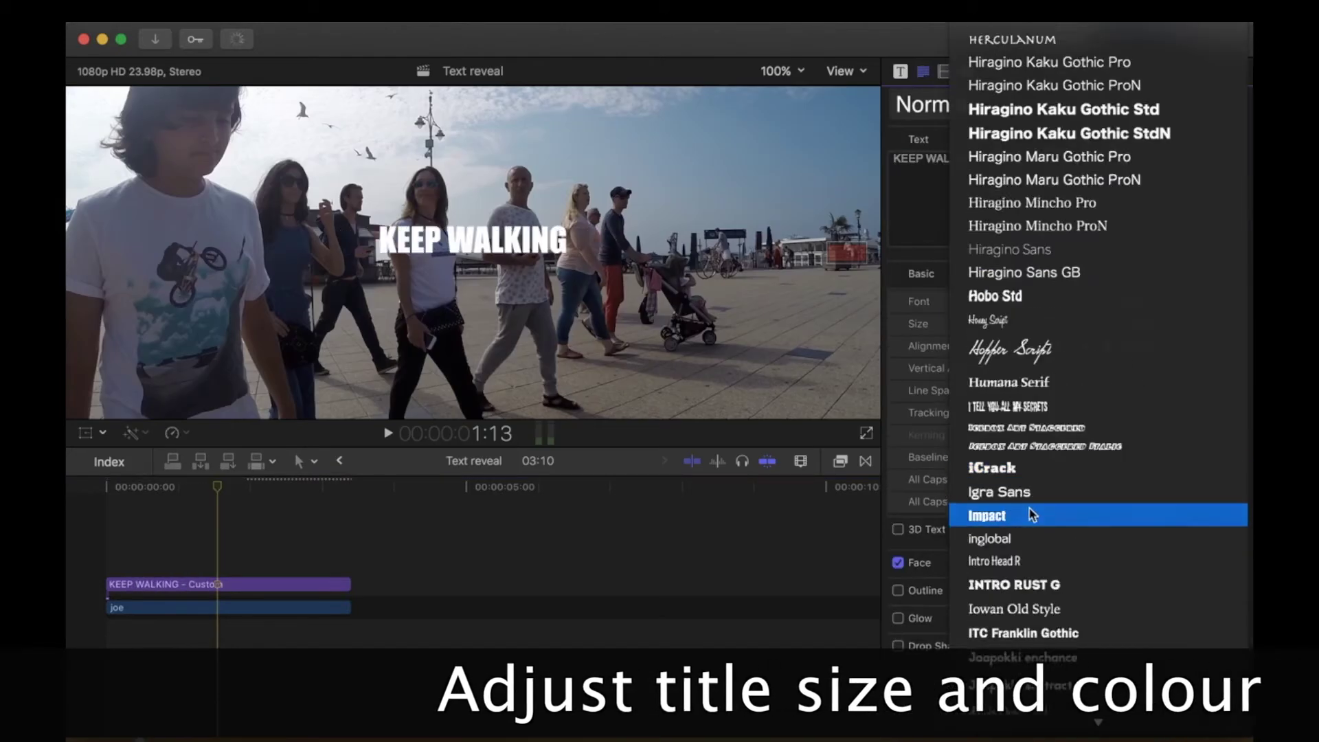
pyautogui.click(1035, 514)
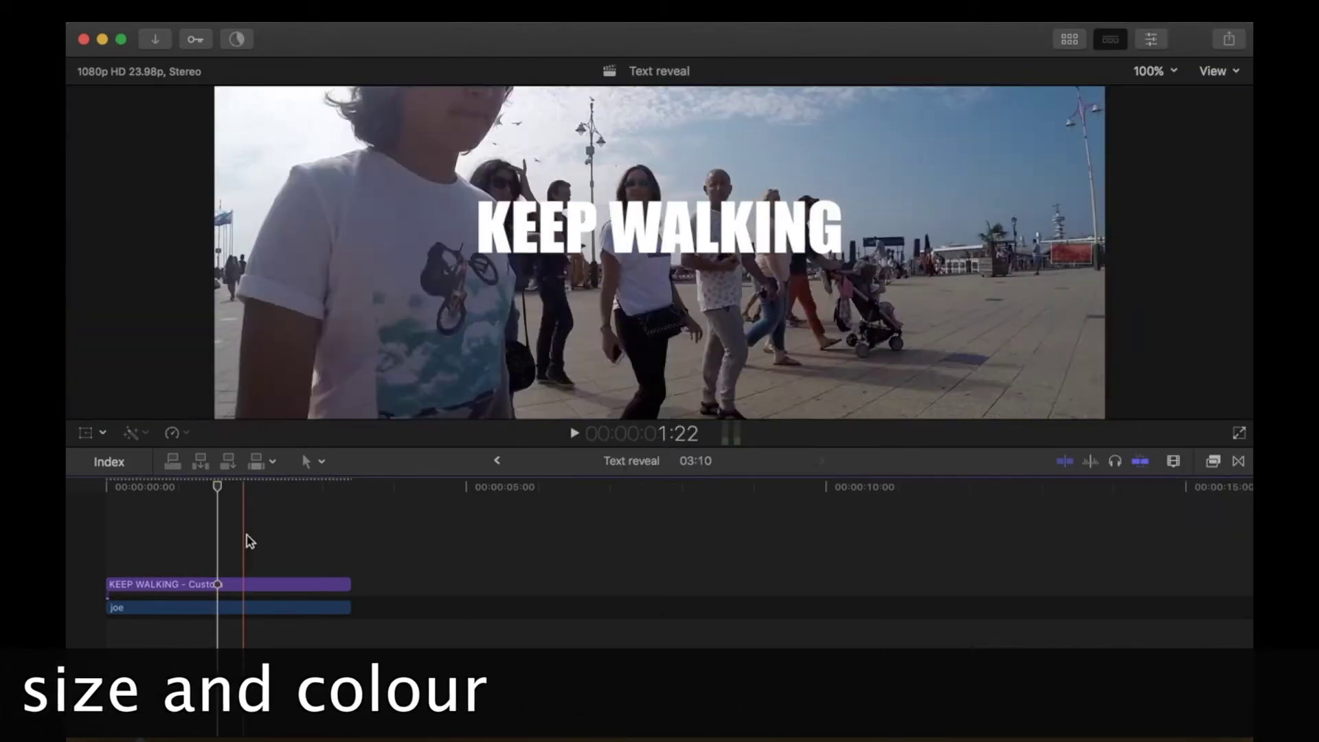
pyautogui.click(265, 547)
pyautogui.moveTo(659, 227); pyautogui.dragTo(543, 222)
pyautogui.click(1213, 461)
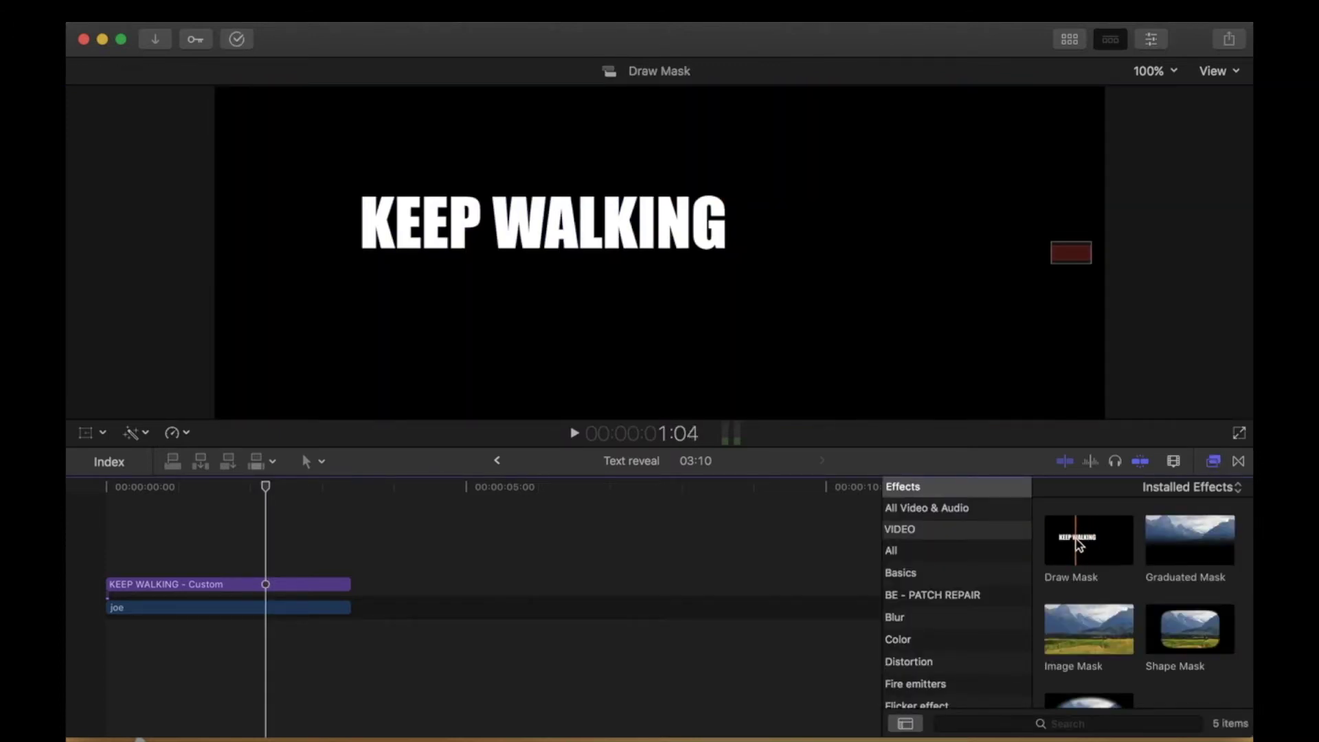
# Drop the Draw Mask effect onto the KEEP WALKING title clip and show clips as filmstrips
pyautogui.moveTo(1078, 544); pyautogui.dragTo(294, 592)
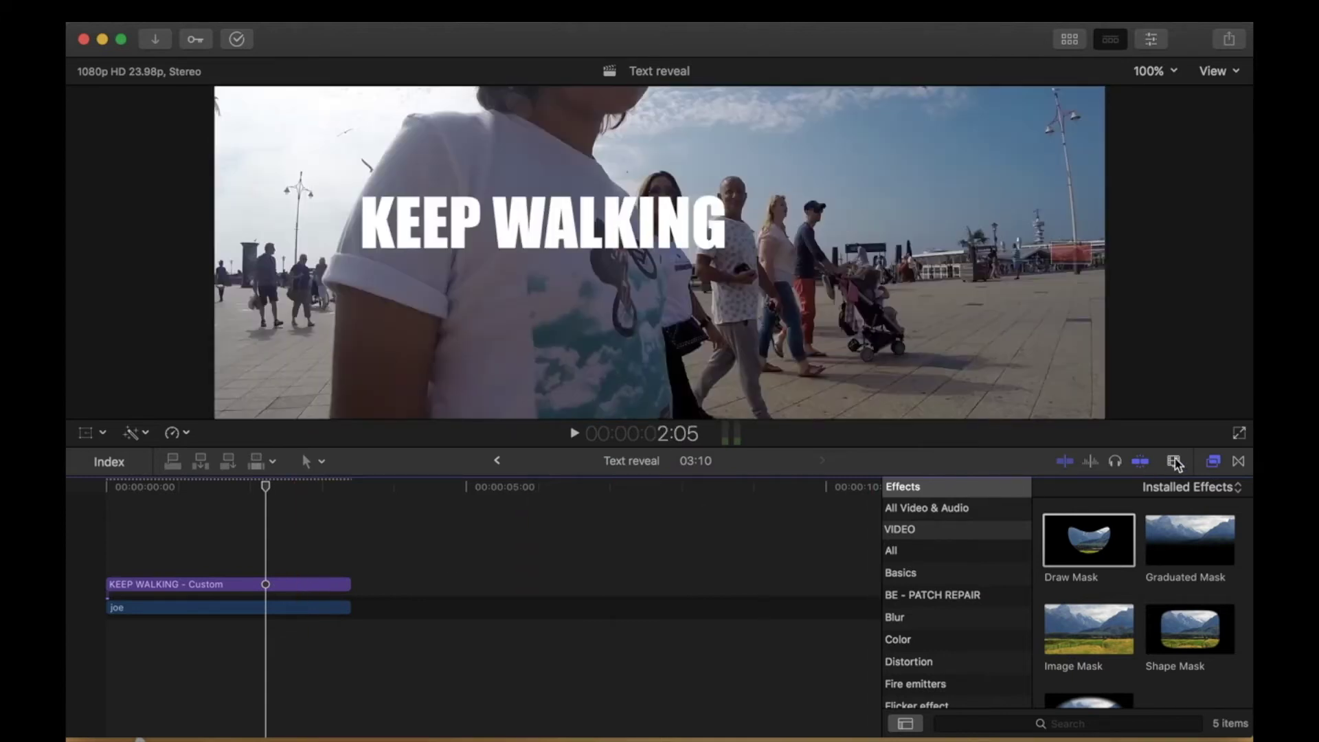
pyautogui.click(1175, 463)
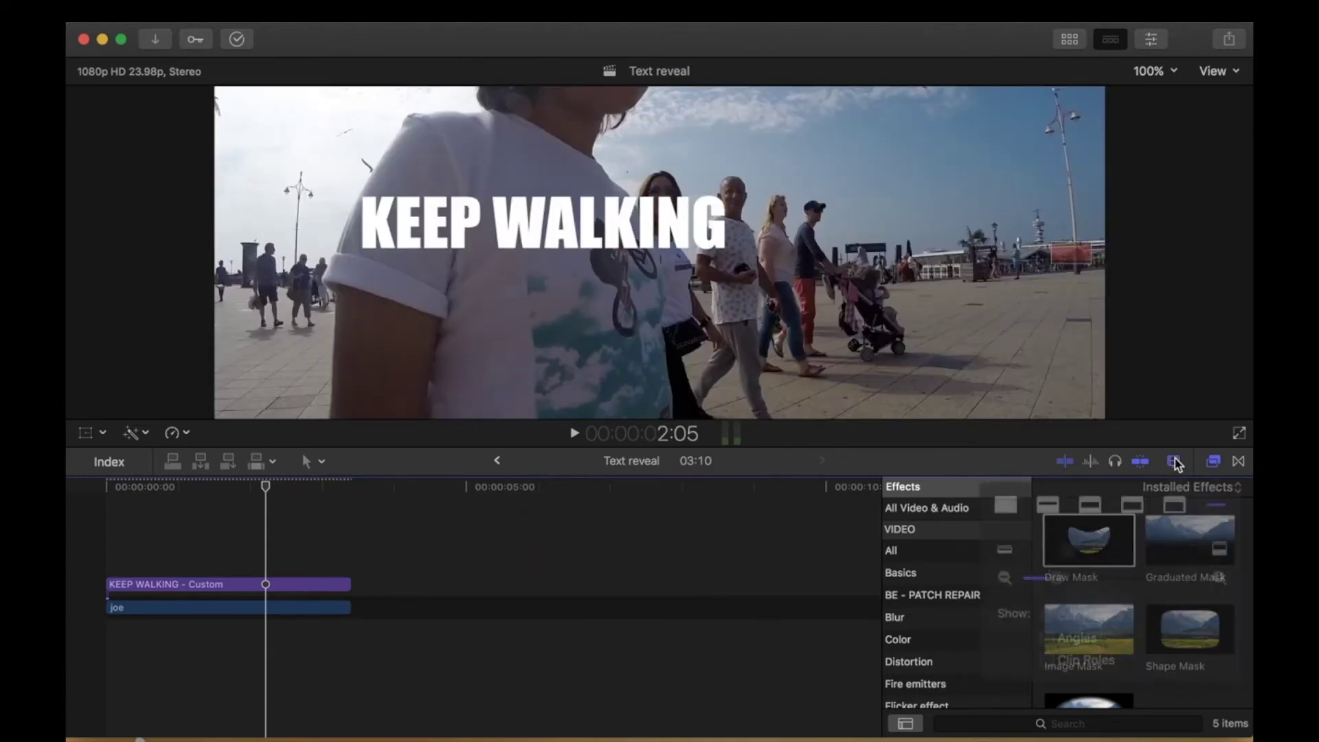
pyautogui.click(1175, 462)
pyautogui.click(1214, 464)
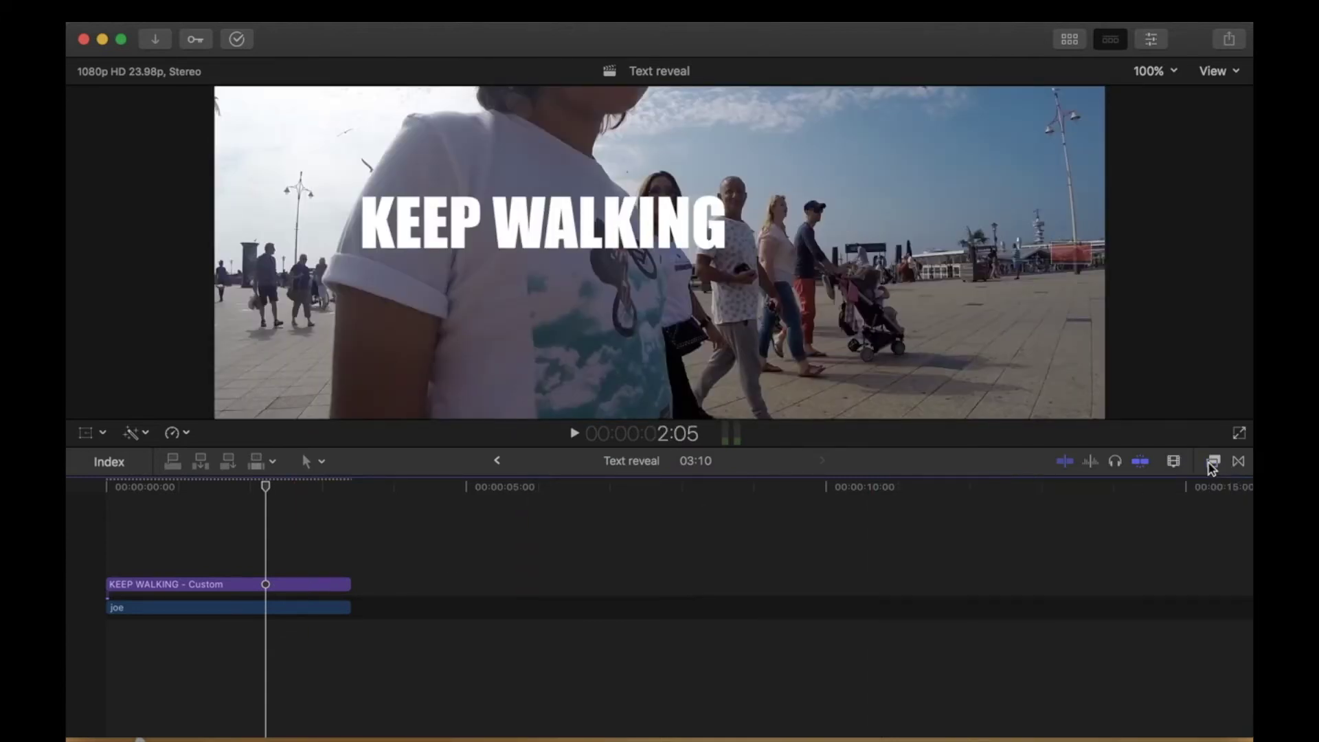
pyautogui.click(1150, 40)
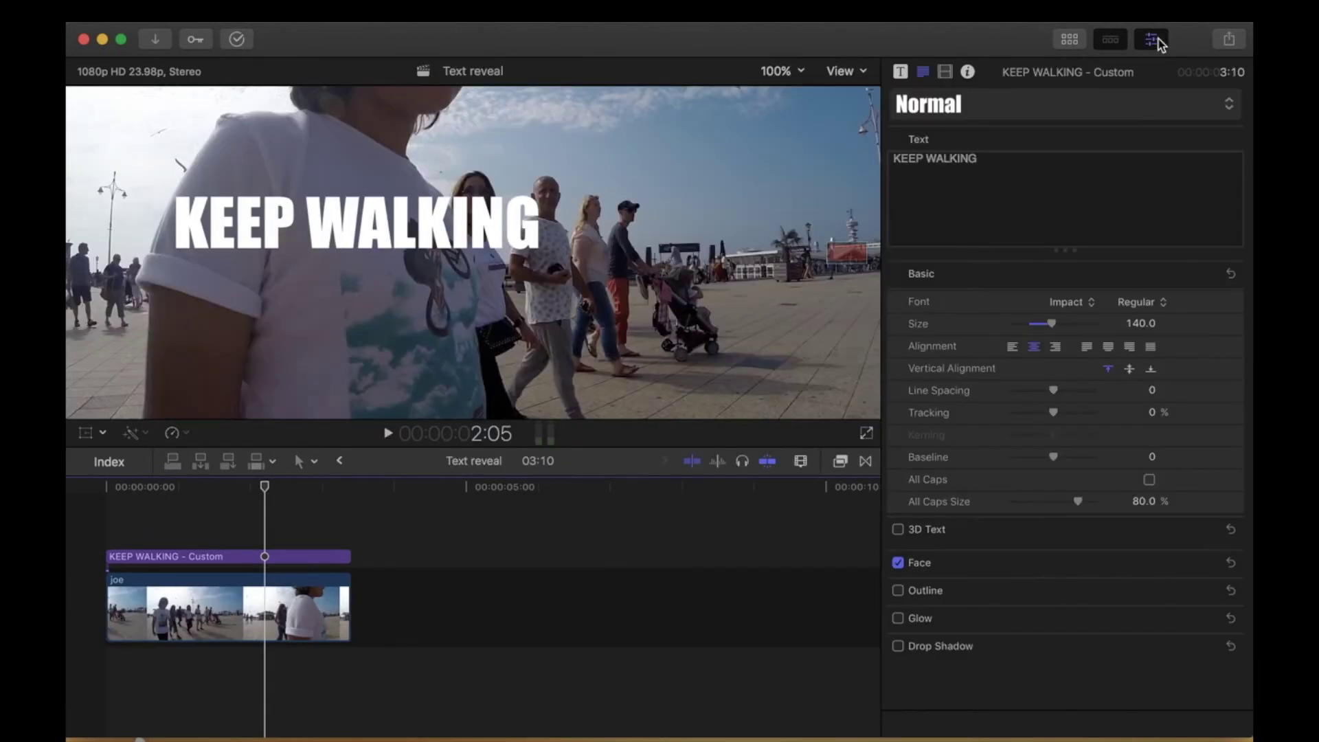
# Add Draw Mask Feather and Control Points keyframes to the title at 2:05
pyautogui.click(946, 73)
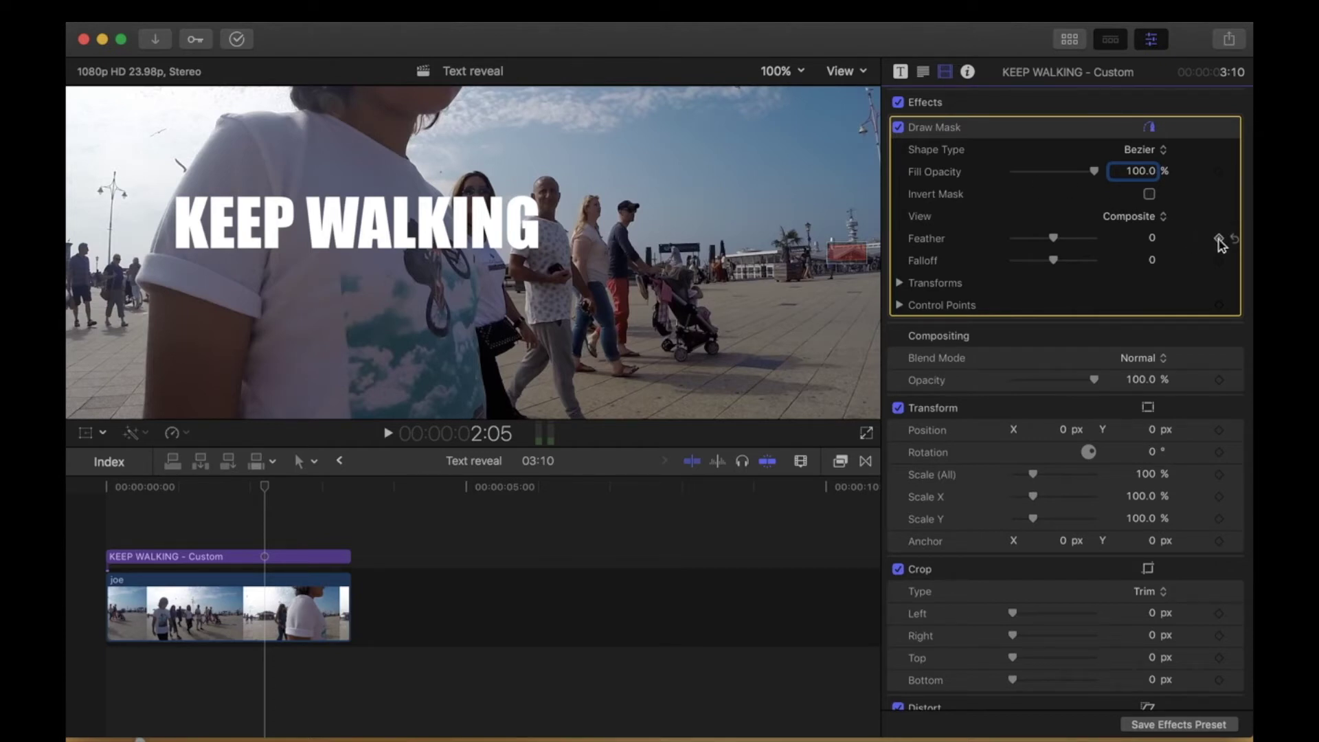
pyautogui.click(1219, 239)
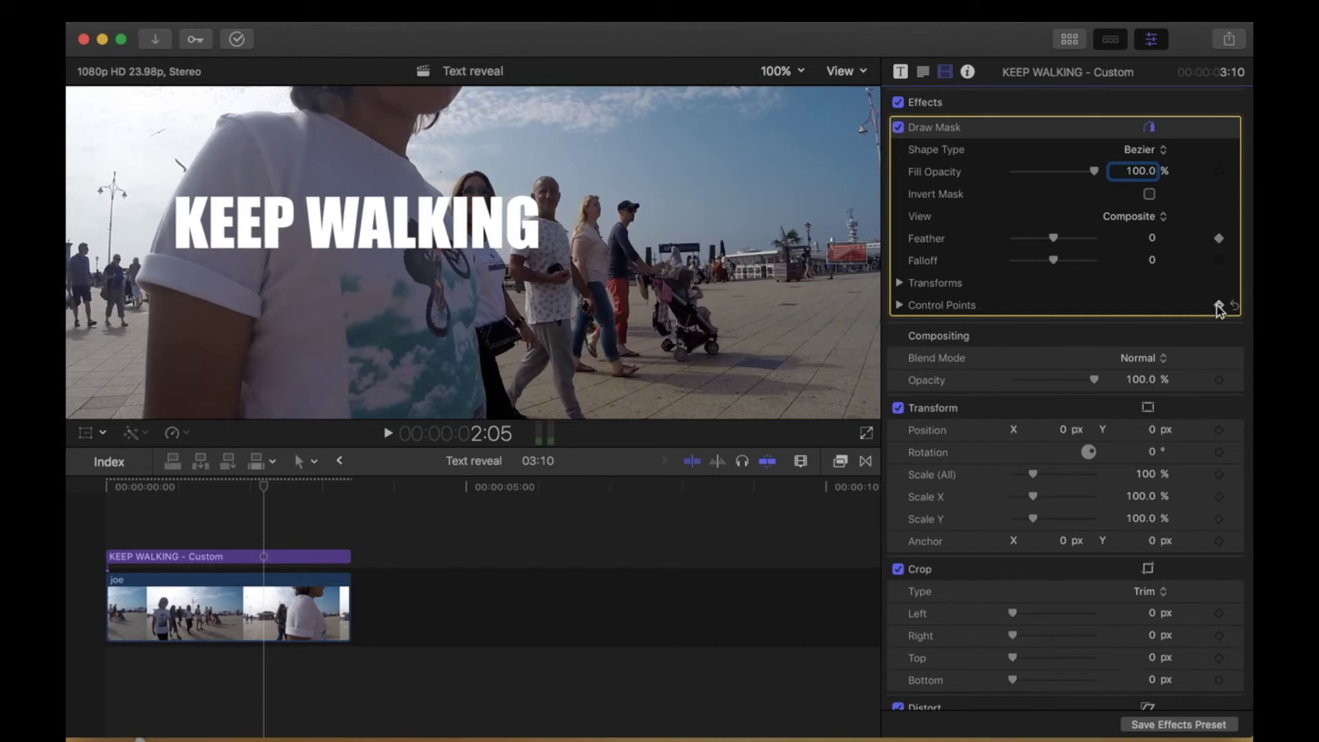
# Draw a closed mask around the title, then collapse its right side to the title's left edge
pyautogui.click(1151, 40)
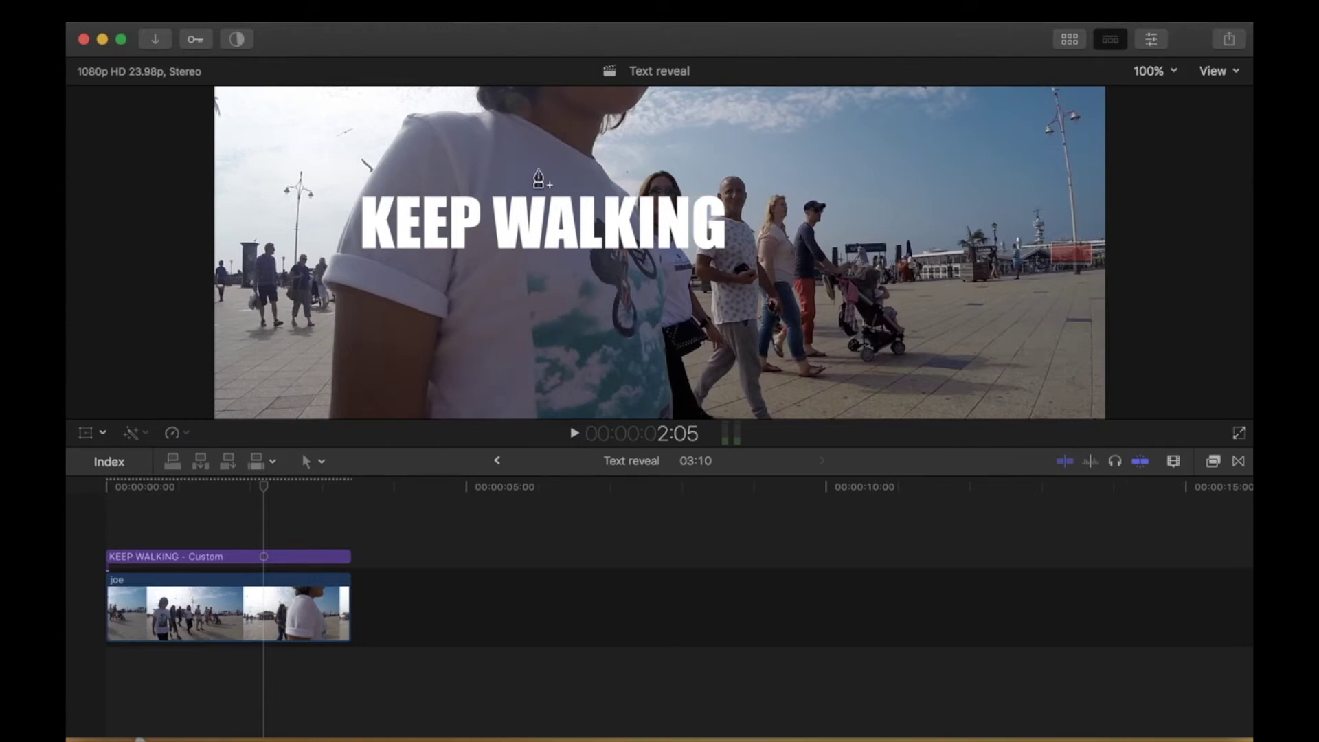
pyautogui.click(342, 271)
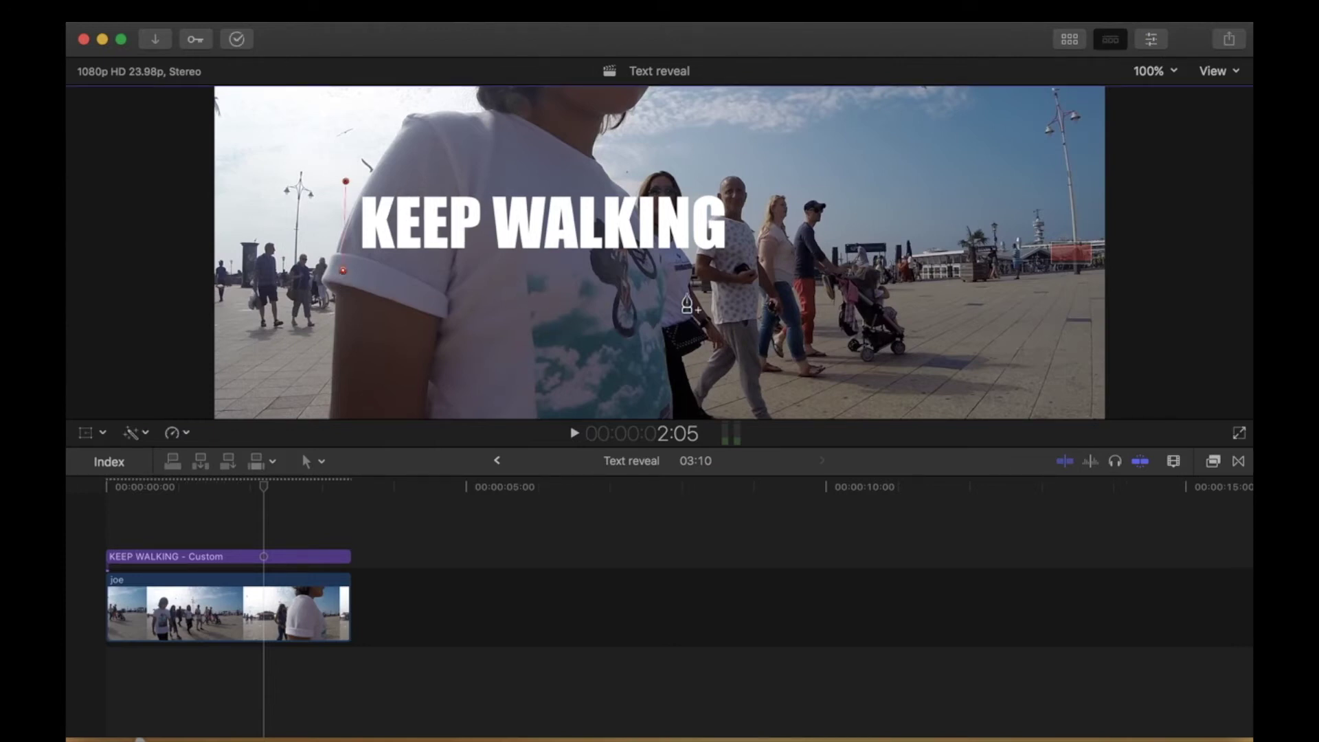
pyautogui.click(740, 275)
pyautogui.click(741, 245)
pyautogui.click(740, 213)
pyautogui.click(741, 177)
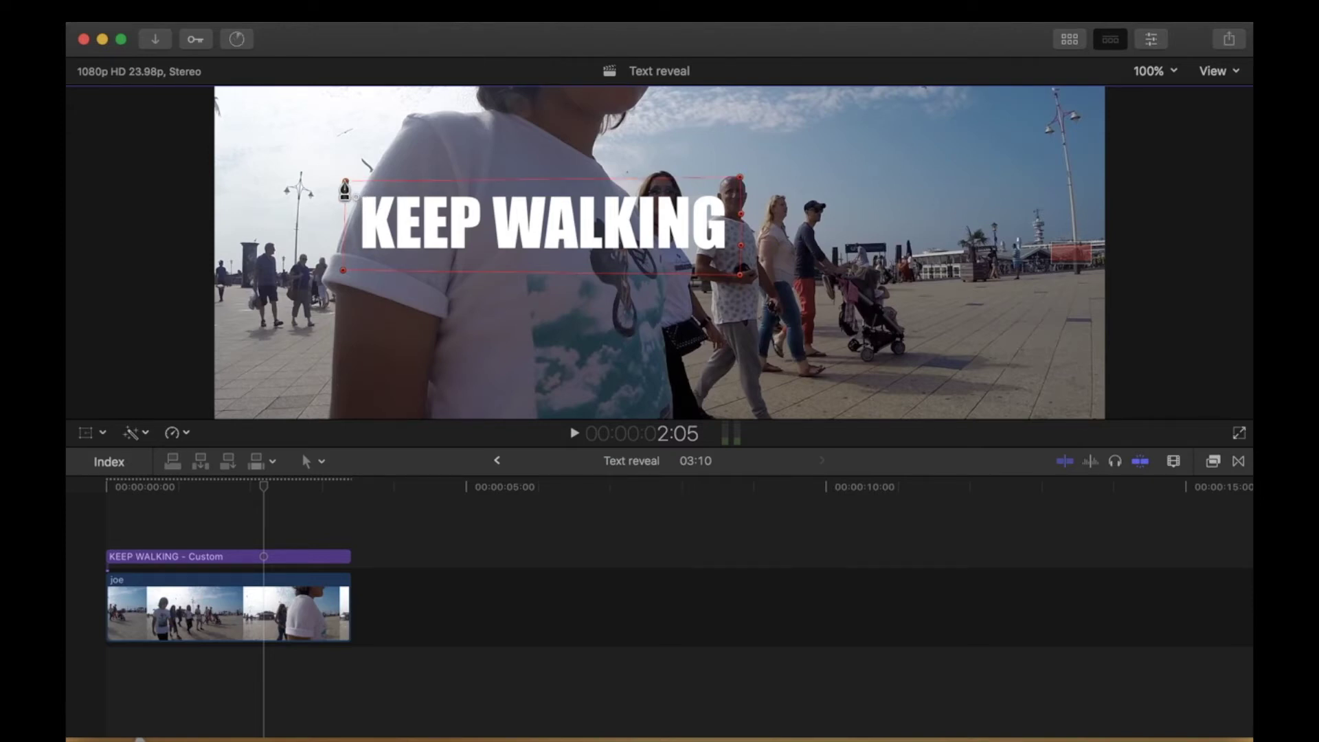
pyautogui.click(345, 181)
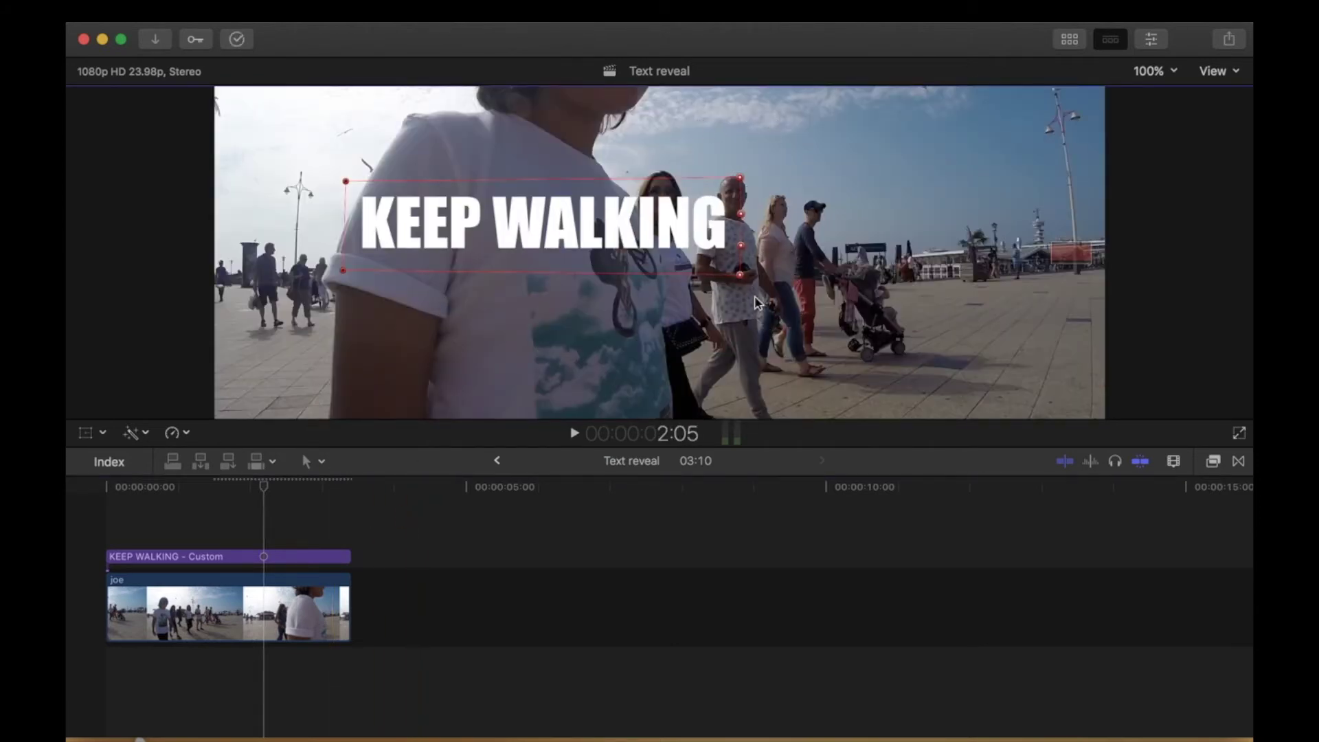
pyautogui.moveTo(736, 275); pyautogui.dragTo(358, 271)
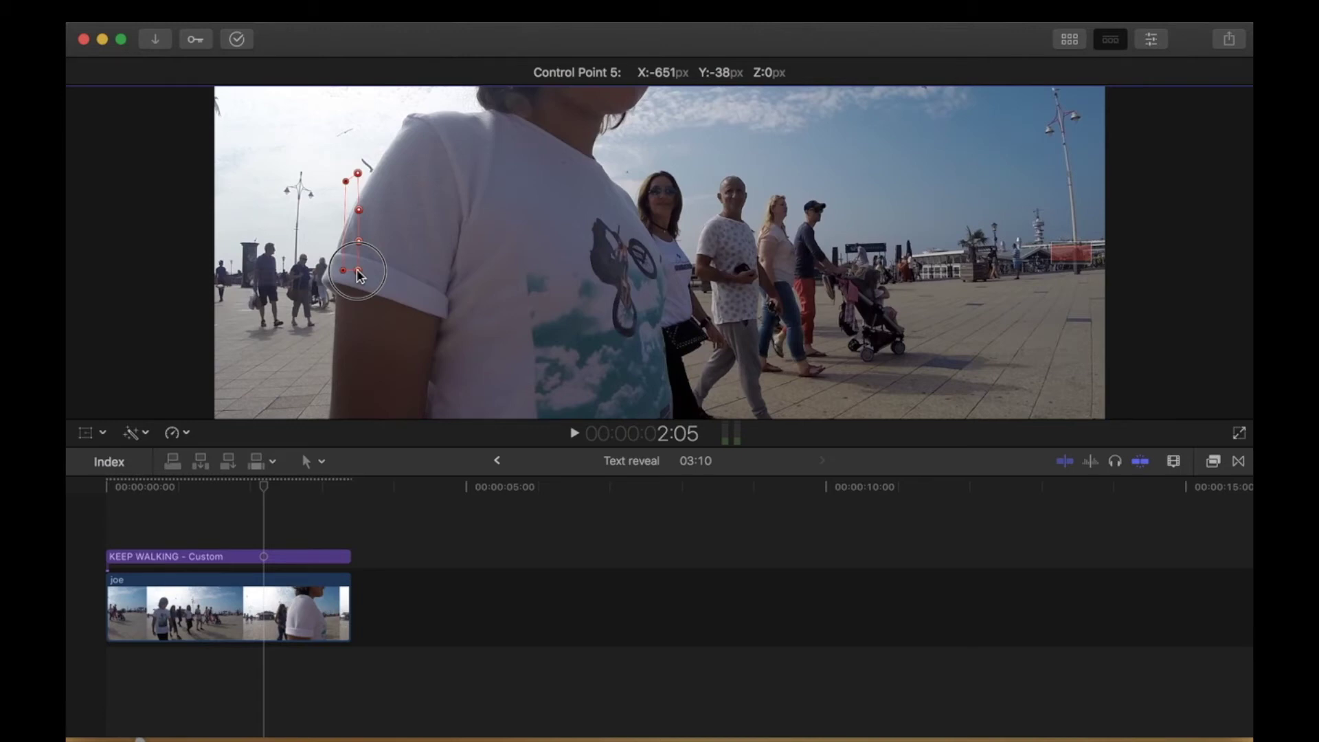
pyautogui.moveTo(358, 274); pyautogui.dragTo(358, 274)
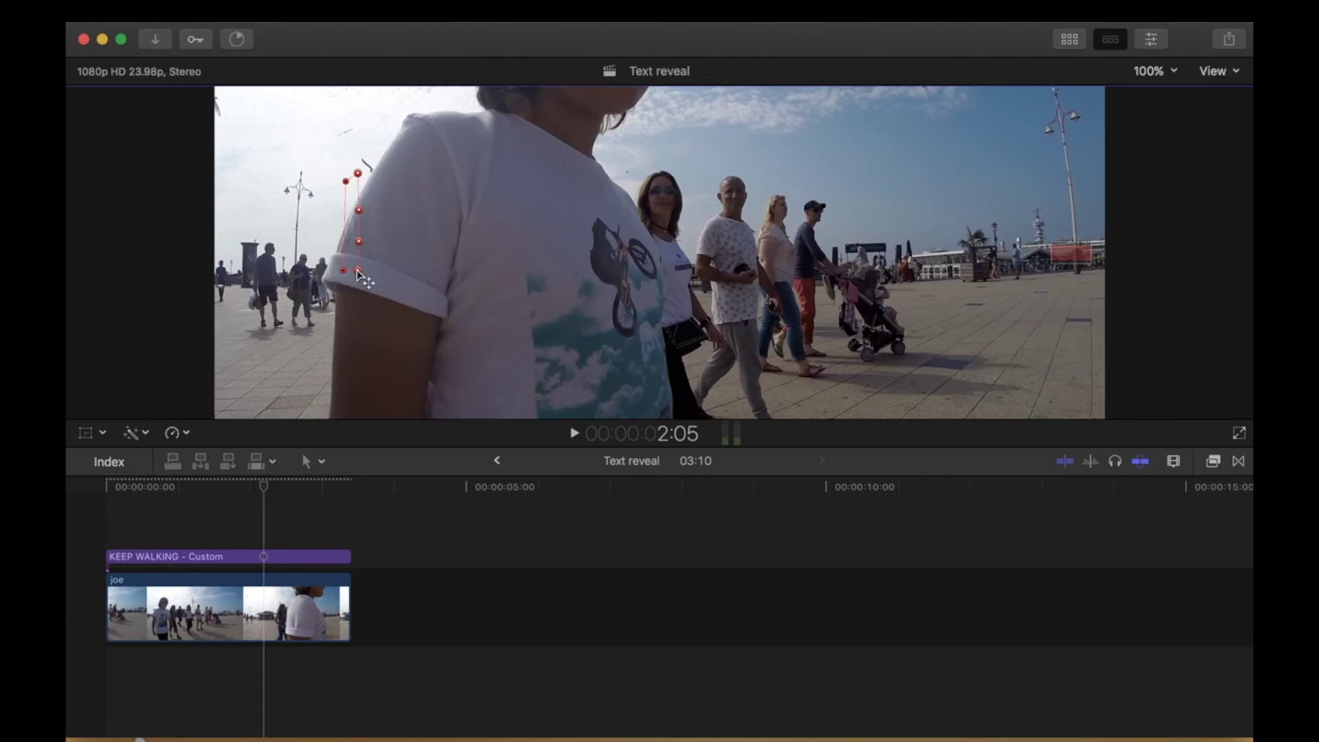
# Advance to 2:07 and shift the mask points right to follow the person's shoulder
pyautogui.click(267, 489)
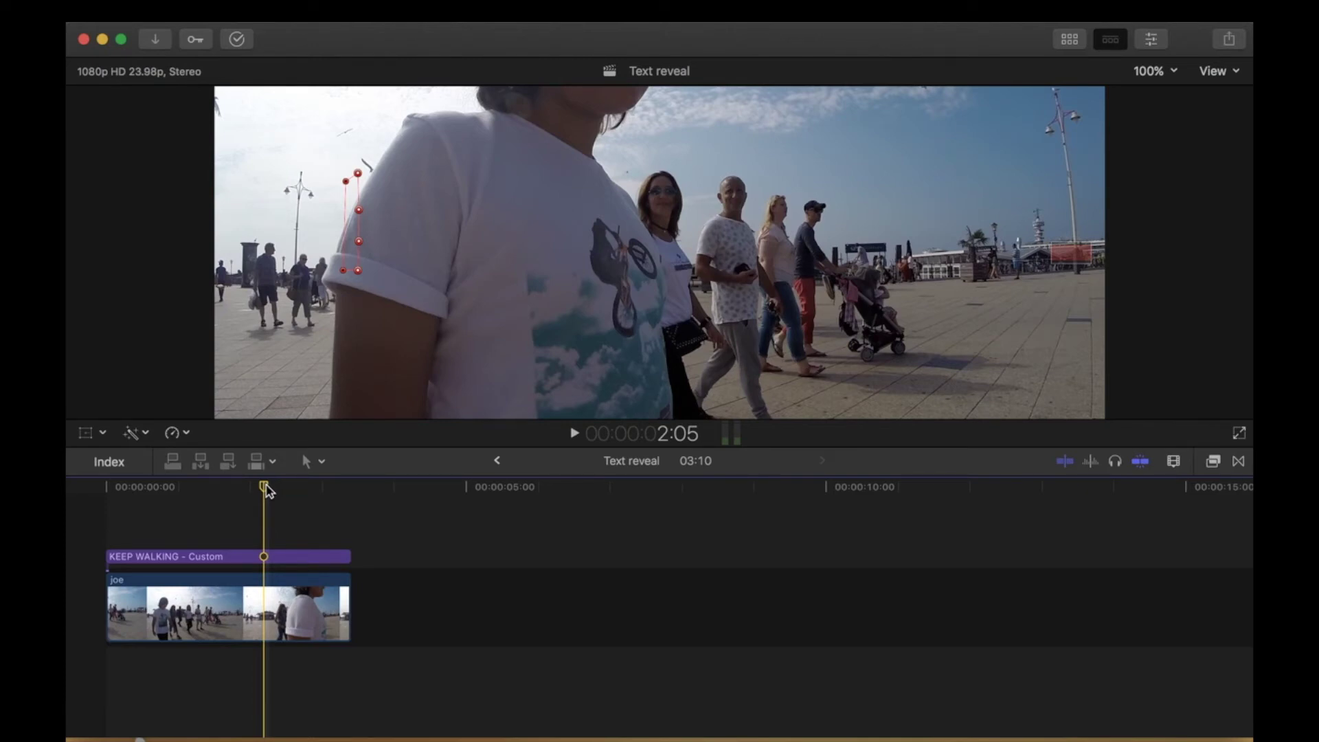
pyautogui.moveTo(265, 486); pyautogui.dragTo(268, 486)
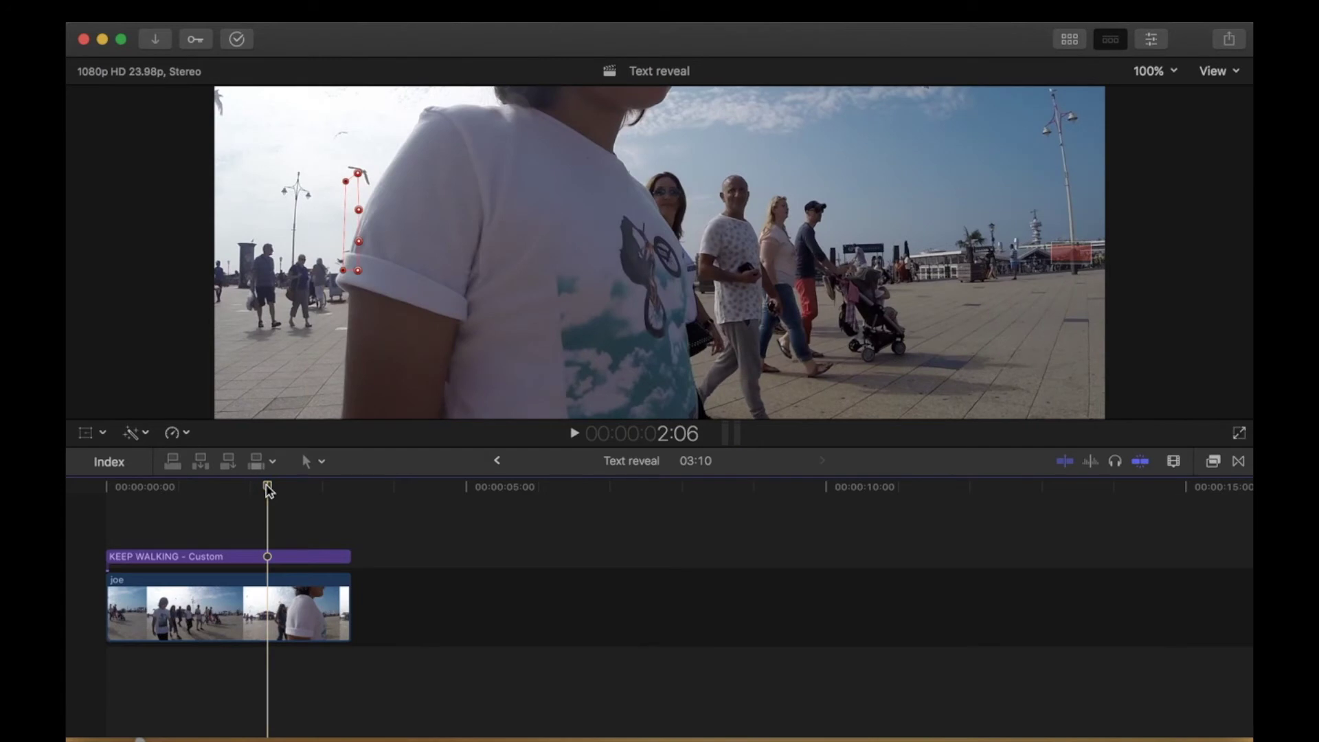
pyautogui.moveTo(268, 489); pyautogui.dragTo(270, 489)
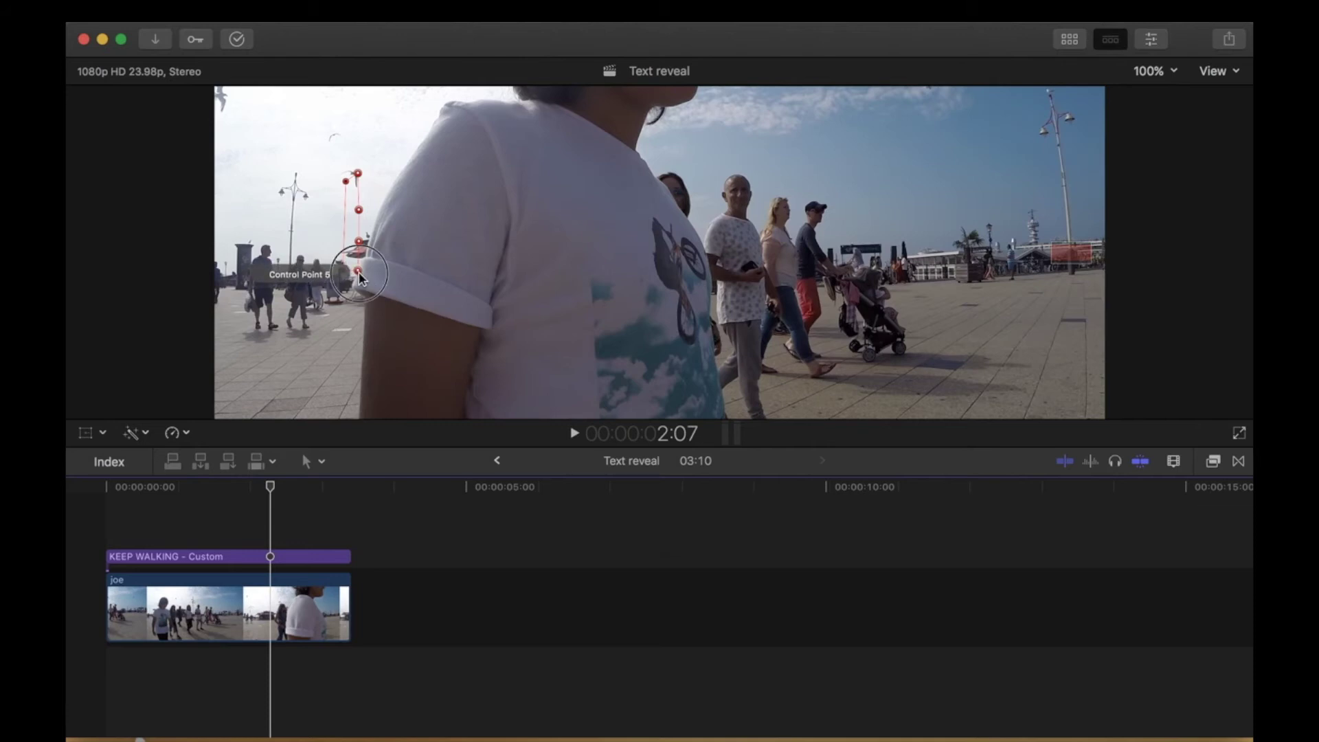
pyautogui.moveTo(358, 270); pyautogui.dragTo(369, 274)
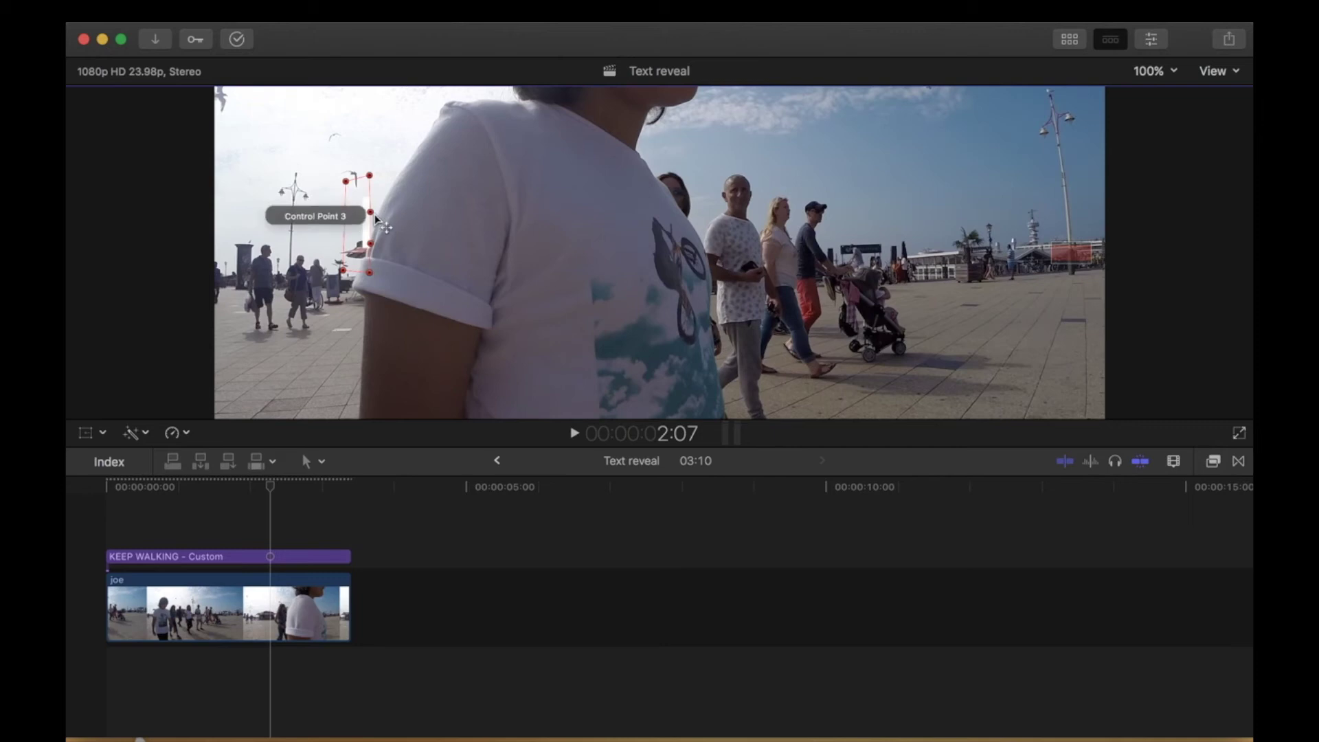
pyautogui.moveTo(371, 212); pyautogui.dragTo(391, 178)
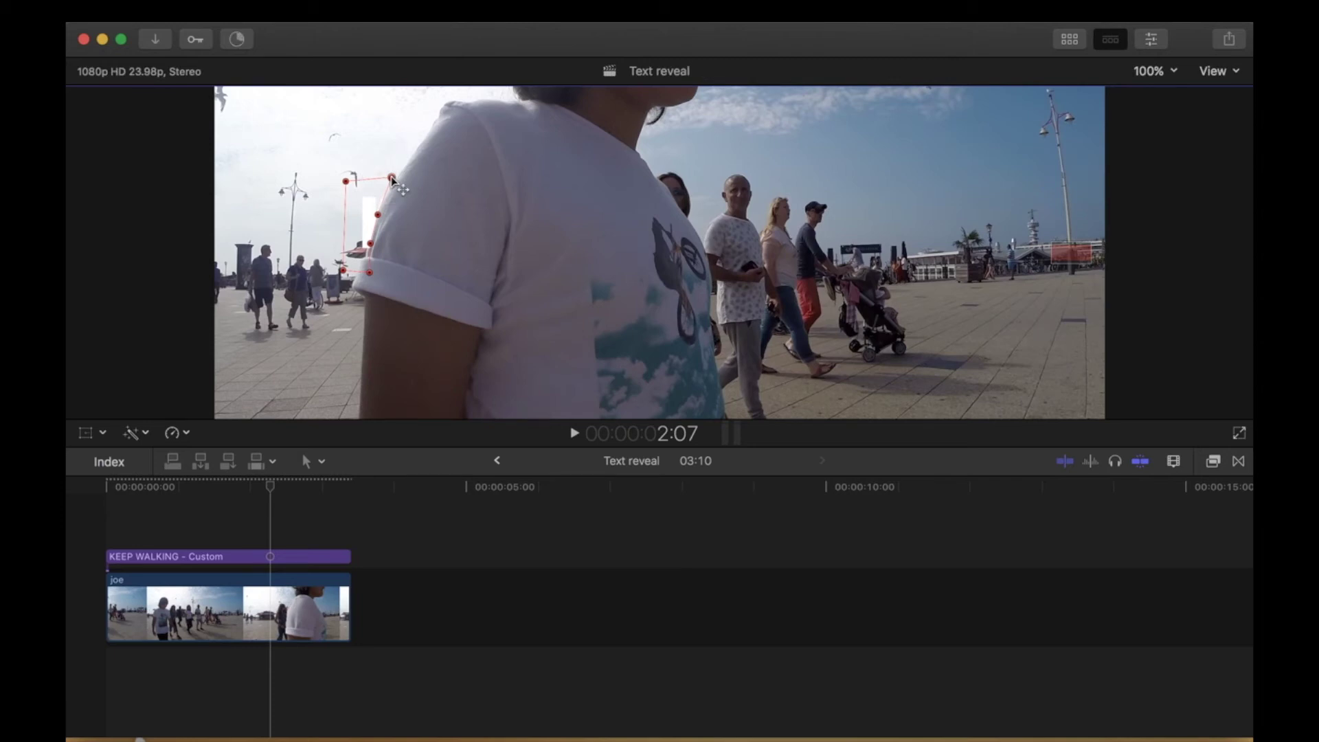
# At 2:08, widen the mask down and right to reveal the letter K
pyautogui.press('Right')
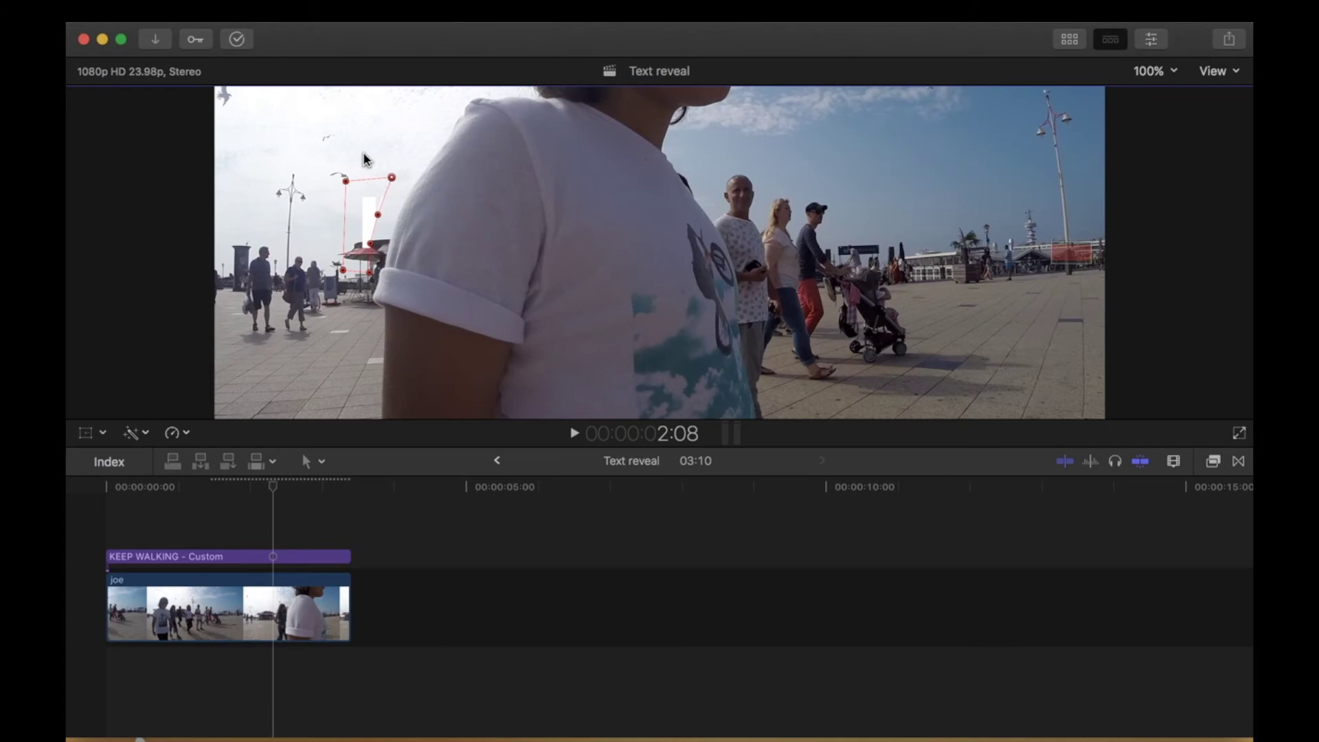
pyautogui.moveTo(379, 167); pyautogui.dragTo(413, 302)
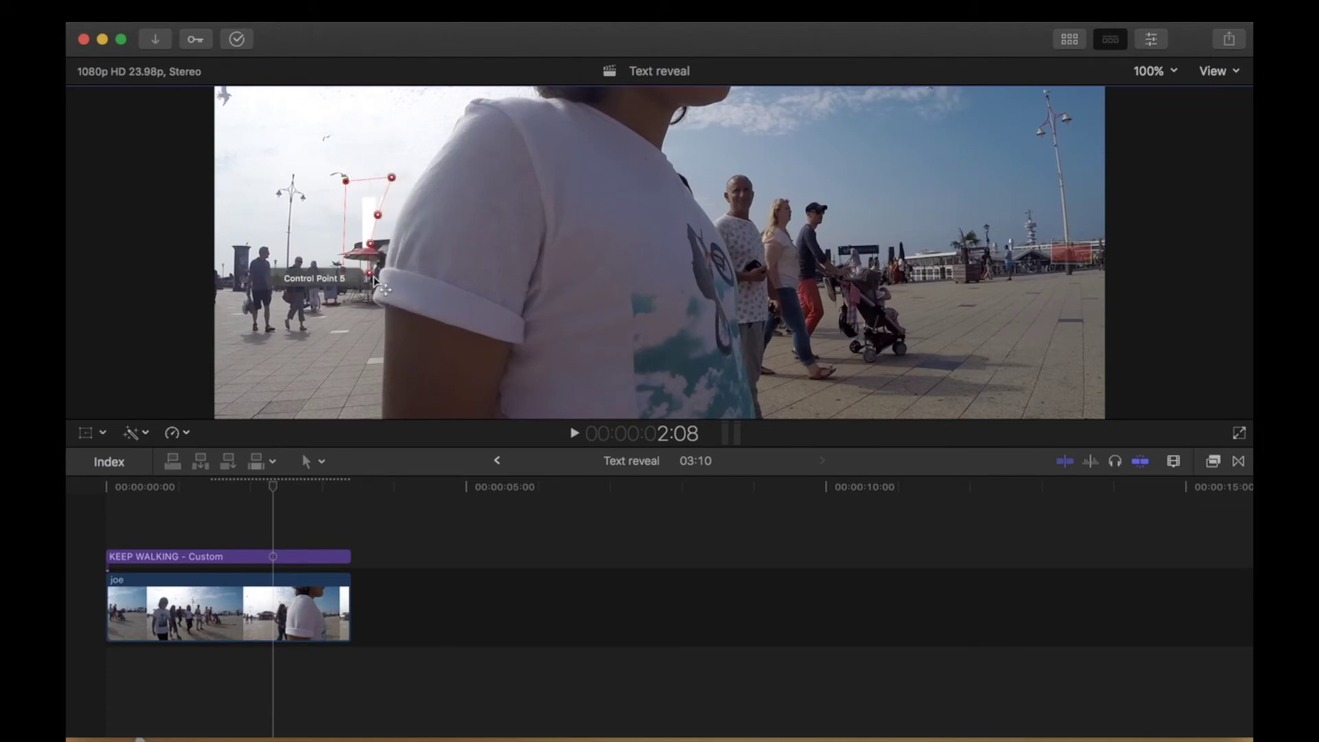
pyautogui.moveTo(372, 274); pyautogui.dragTo(389, 275)
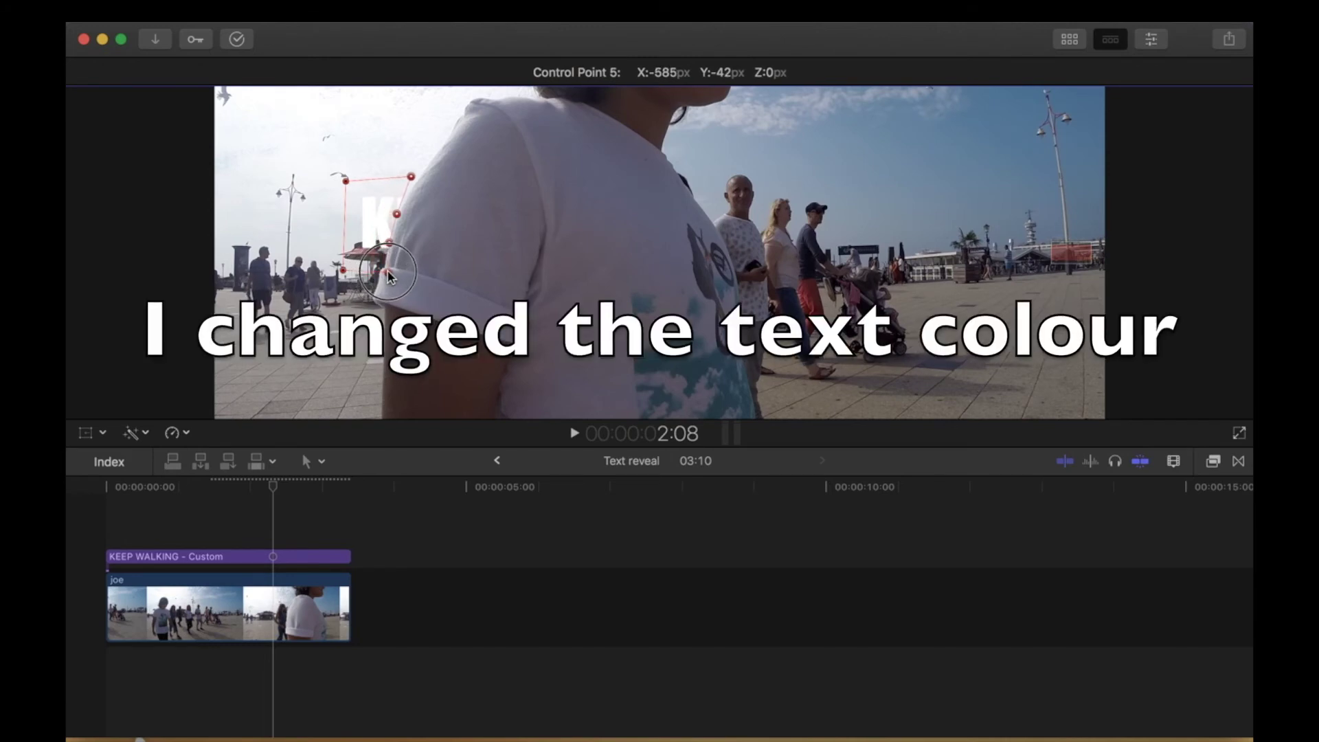
pyautogui.click(1152, 39)
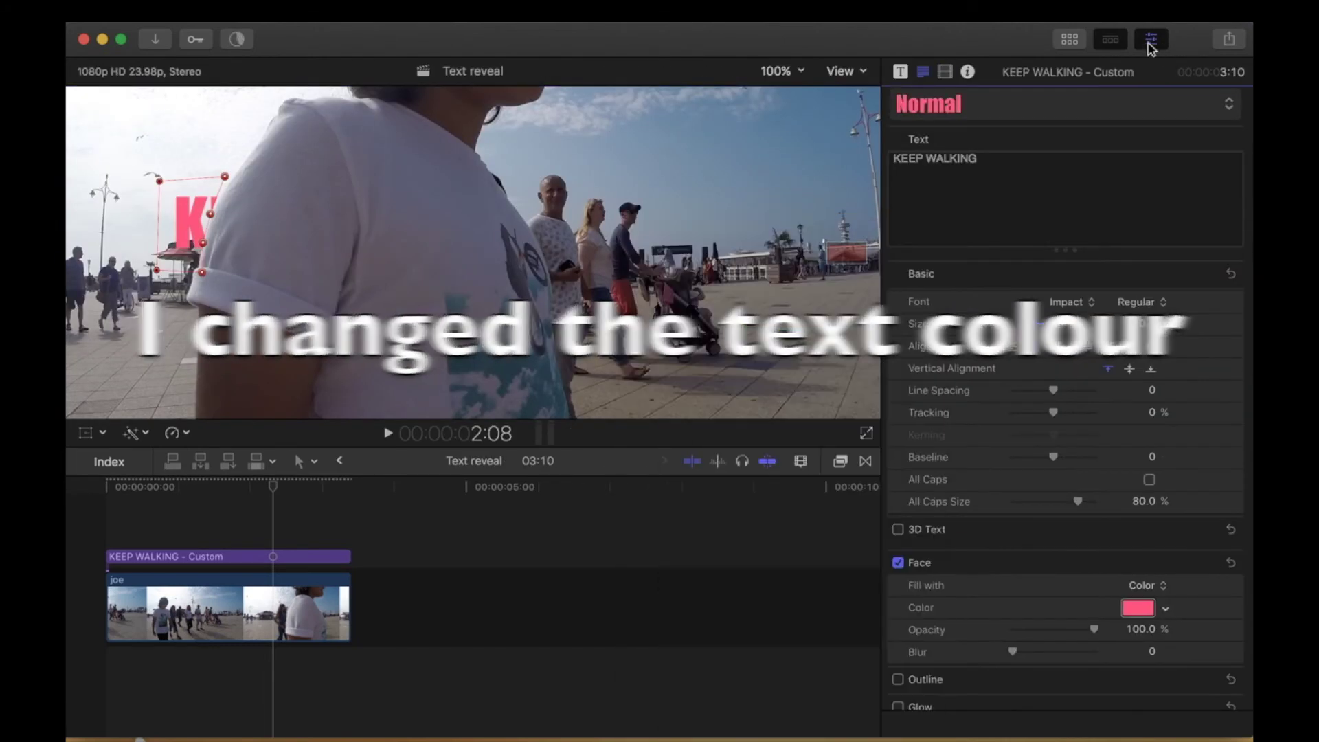
# At 2:09, move mask control points 3 and 2 right along the arm, then step to 2:10
pyautogui.click(1152, 39)
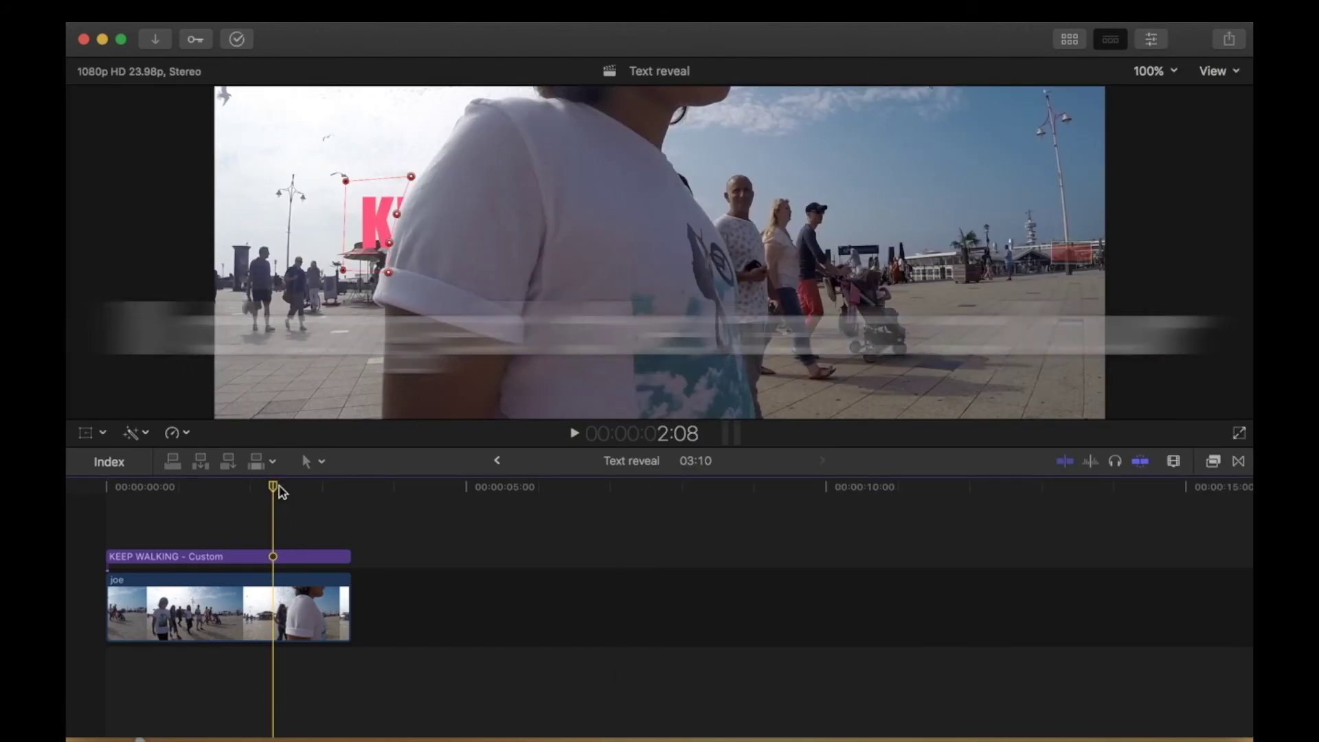
pyautogui.click(276, 487)
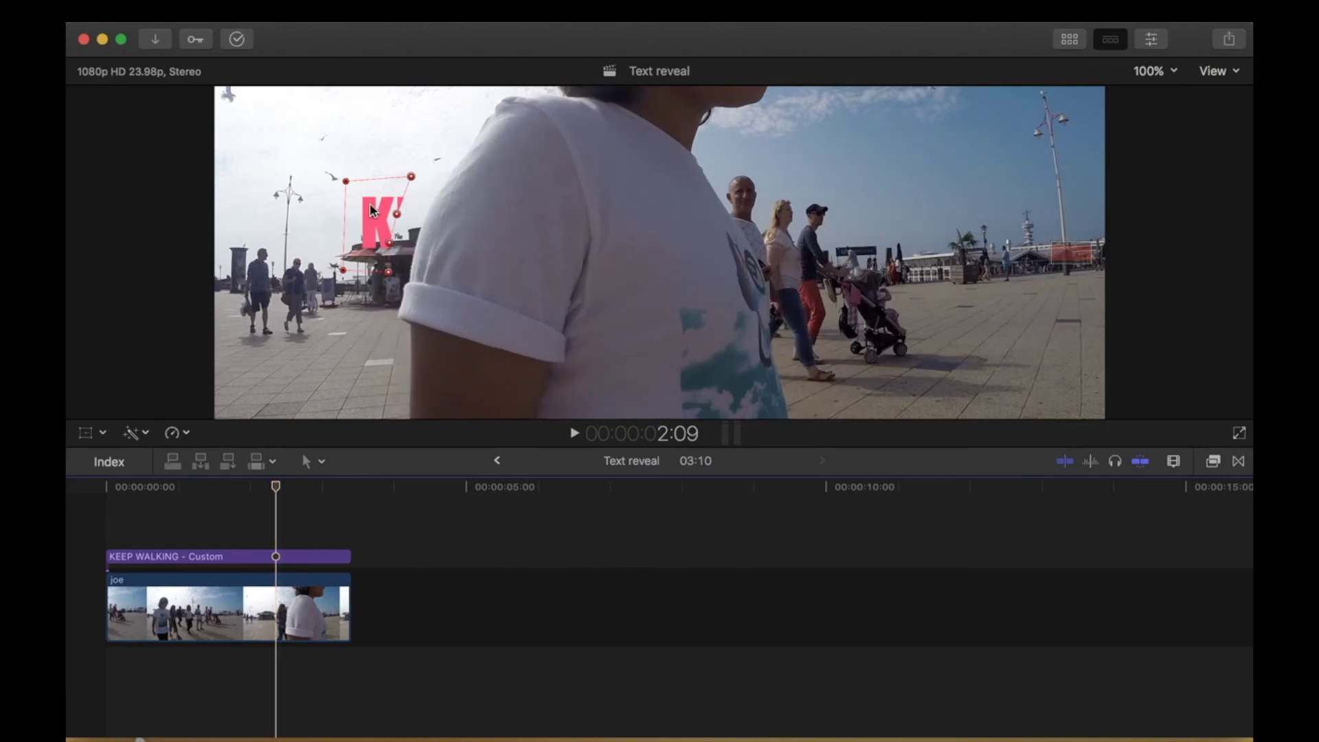
pyautogui.moveTo(397, 216); pyautogui.dragTo(424, 218)
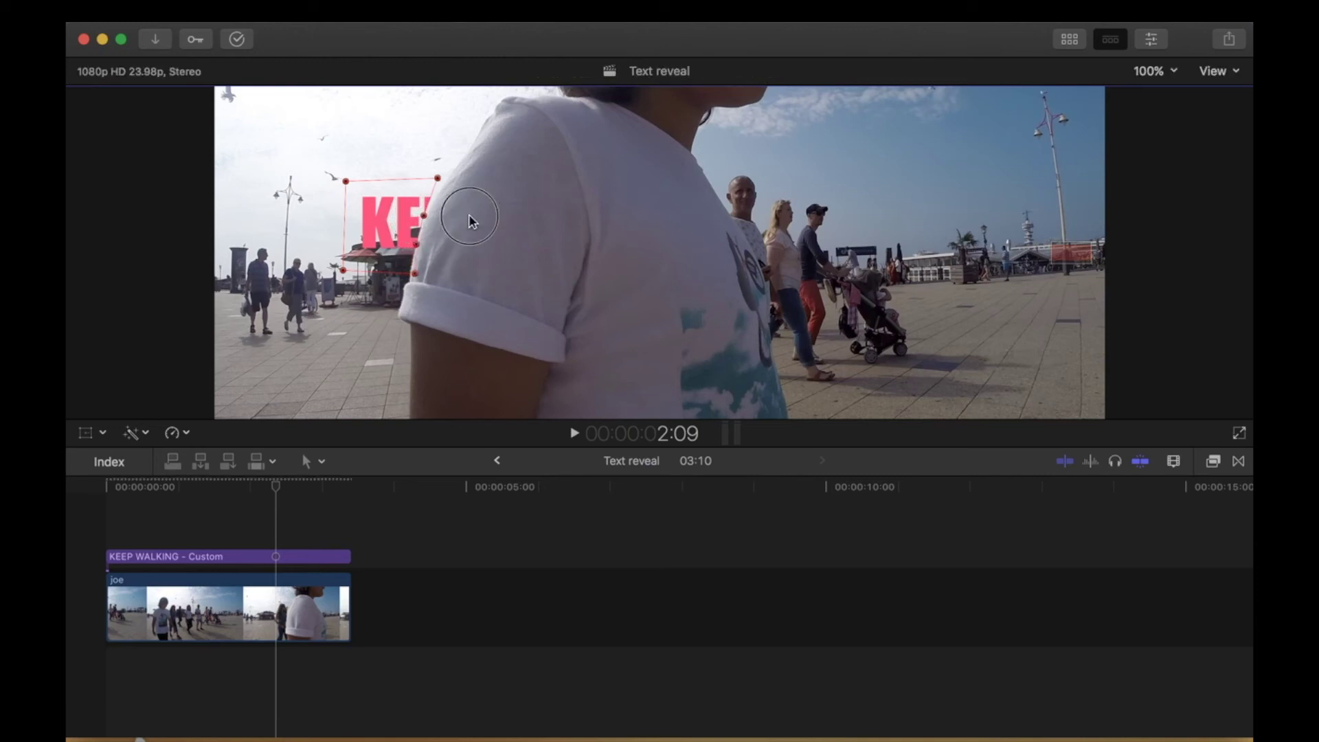
pyautogui.click(438, 178)
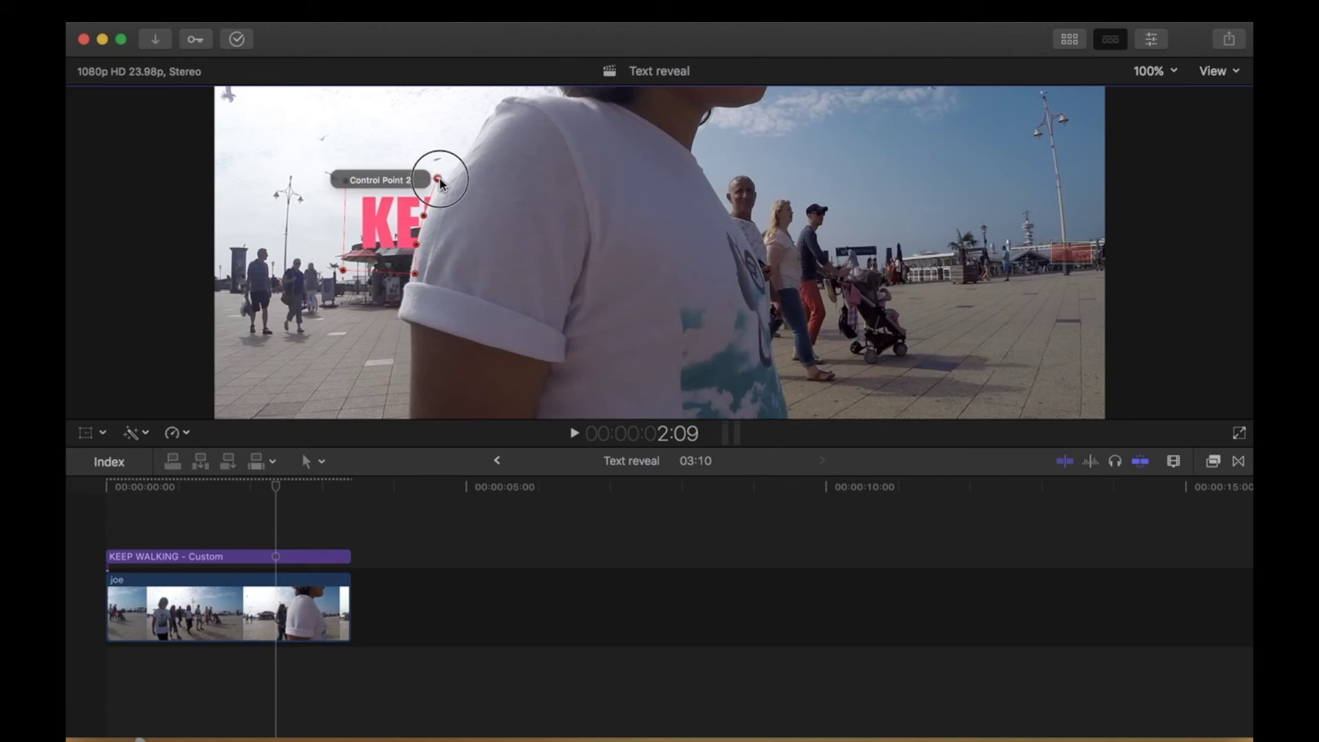
pyautogui.moveTo(439, 179); pyautogui.dragTo(444, 181)
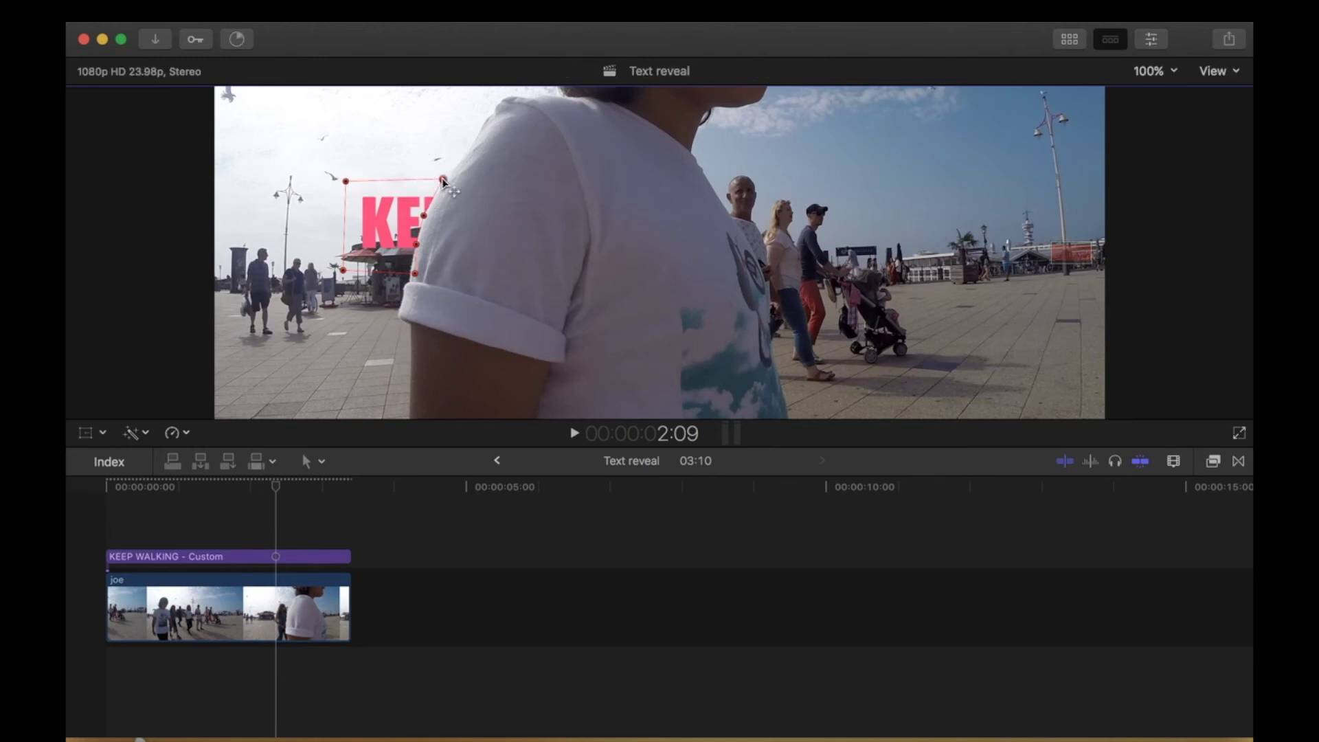
pyautogui.press('Right')
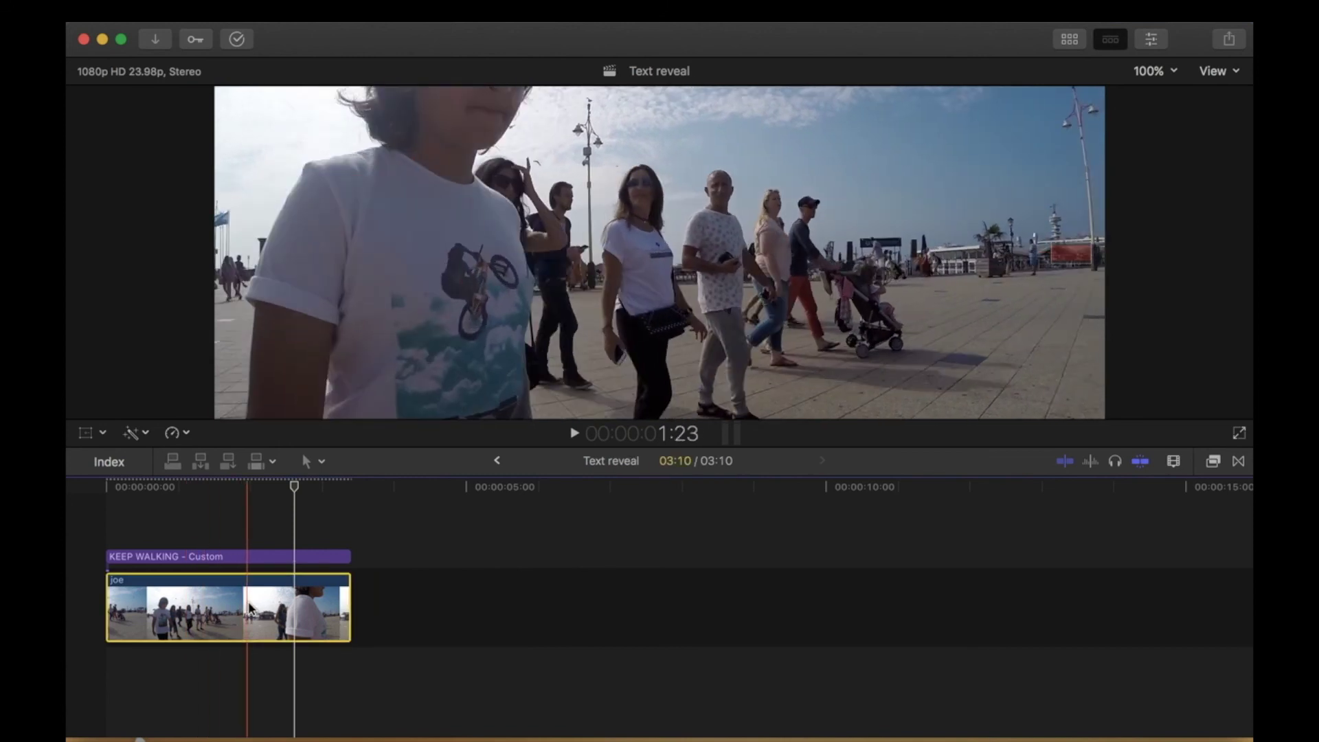
# Select the title and joe clips and make them compound clip 'Text reveal Clip 1' with Option-G
pyautogui.hotkey('ctrl', 'alt', '6')
pyautogui.click(217, 532)
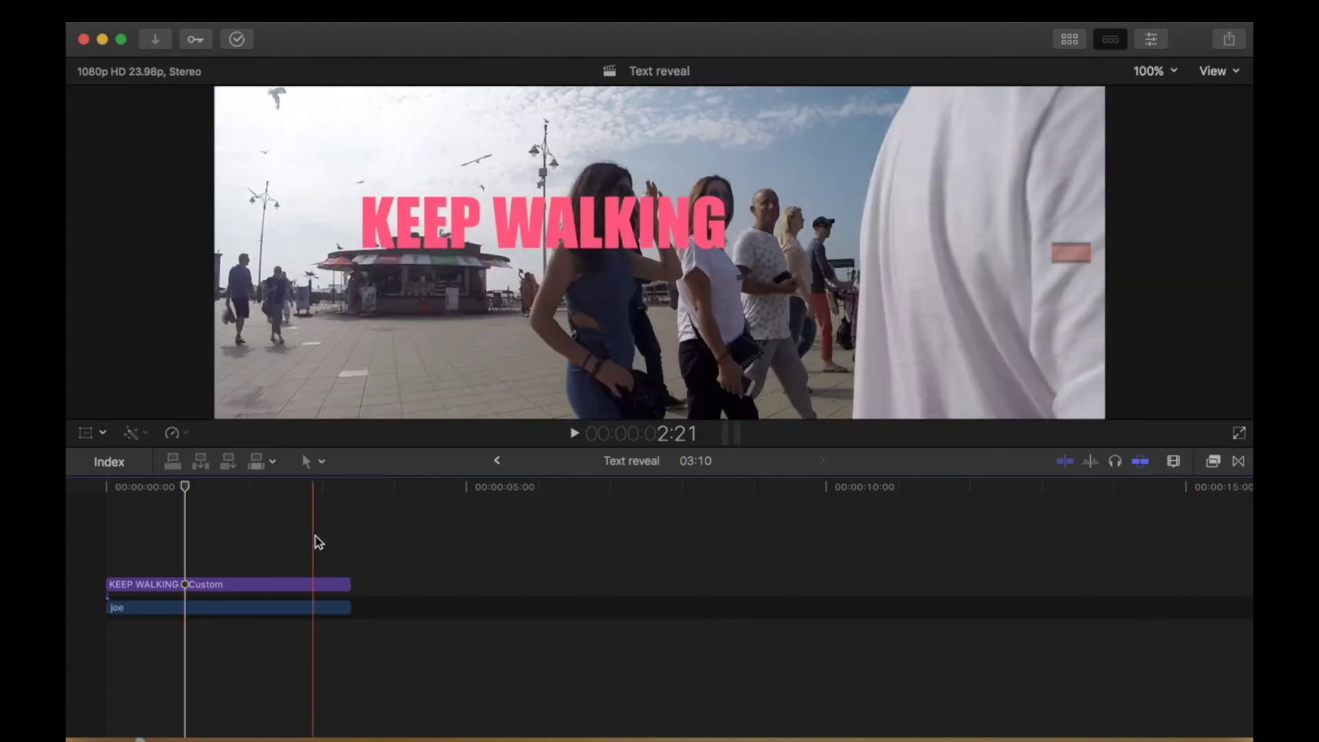
pyautogui.moveTo(214, 526); pyautogui.dragTo(309, 640)
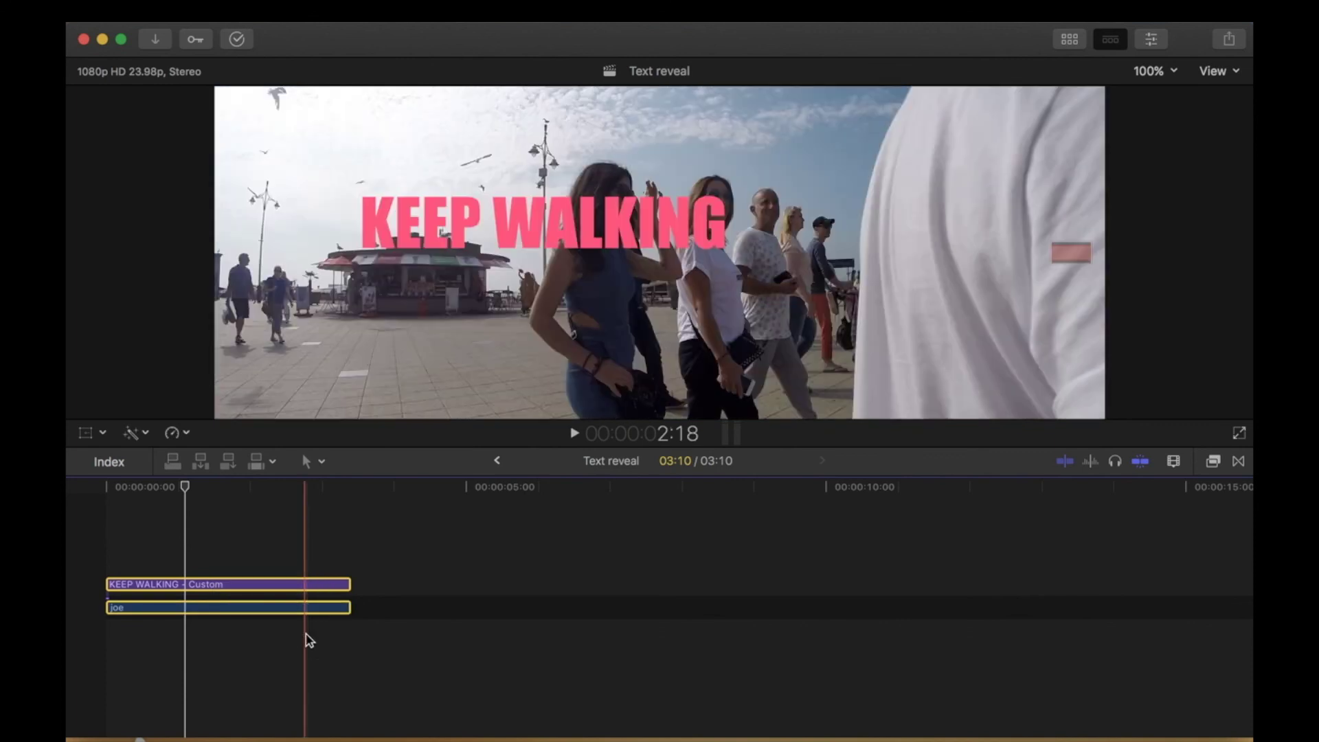
pyautogui.hotkey('alt', 'g')
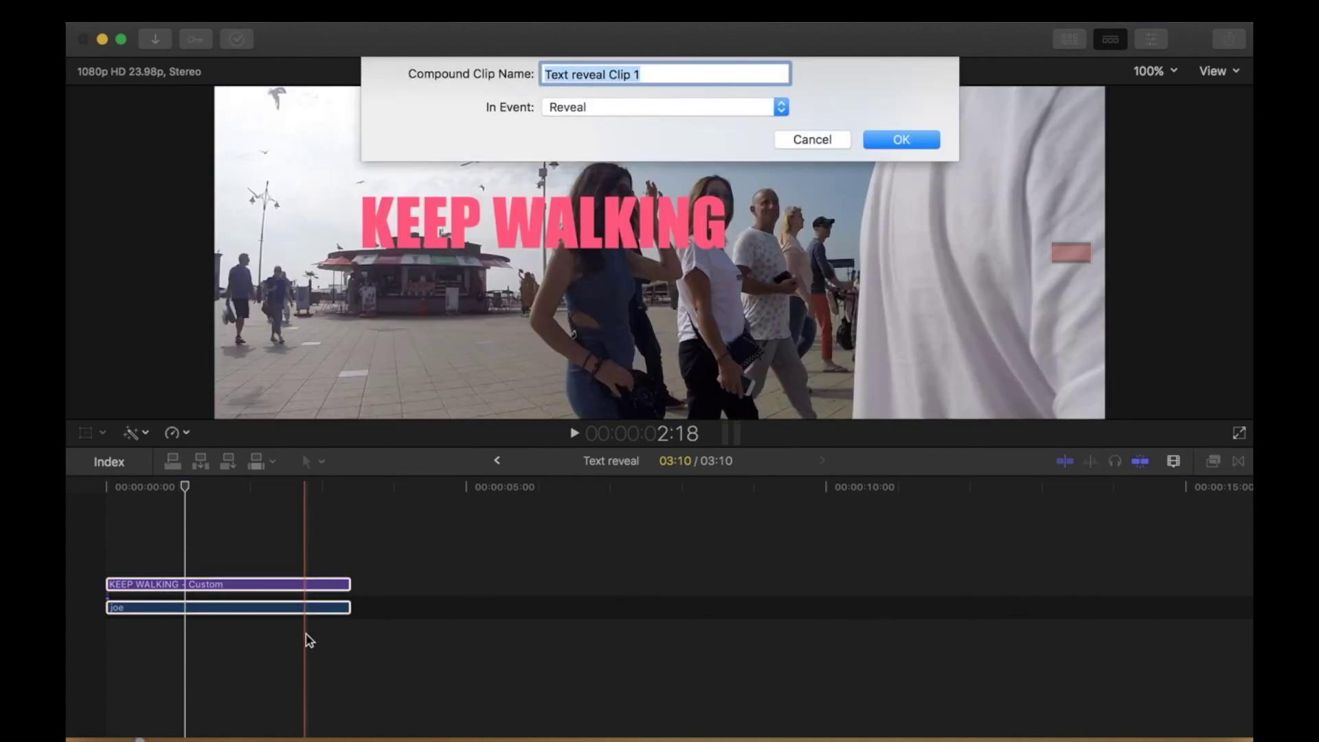
pyautogui.click(888, 136)
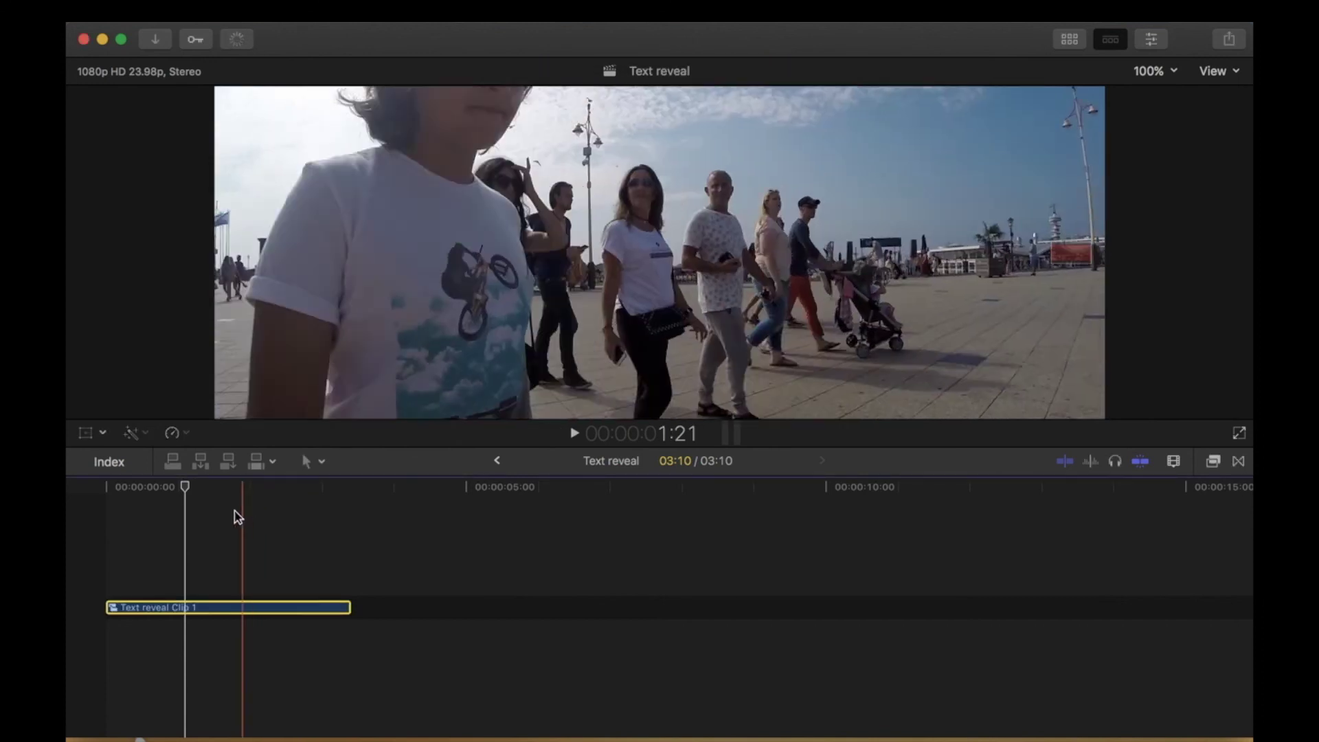
pyautogui.click(185, 434)
# Slow 'Text reveal Clip 1' to 50% so it runs 06:20, then replay the slowed reveal
pyautogui.moveTo(262, 456)
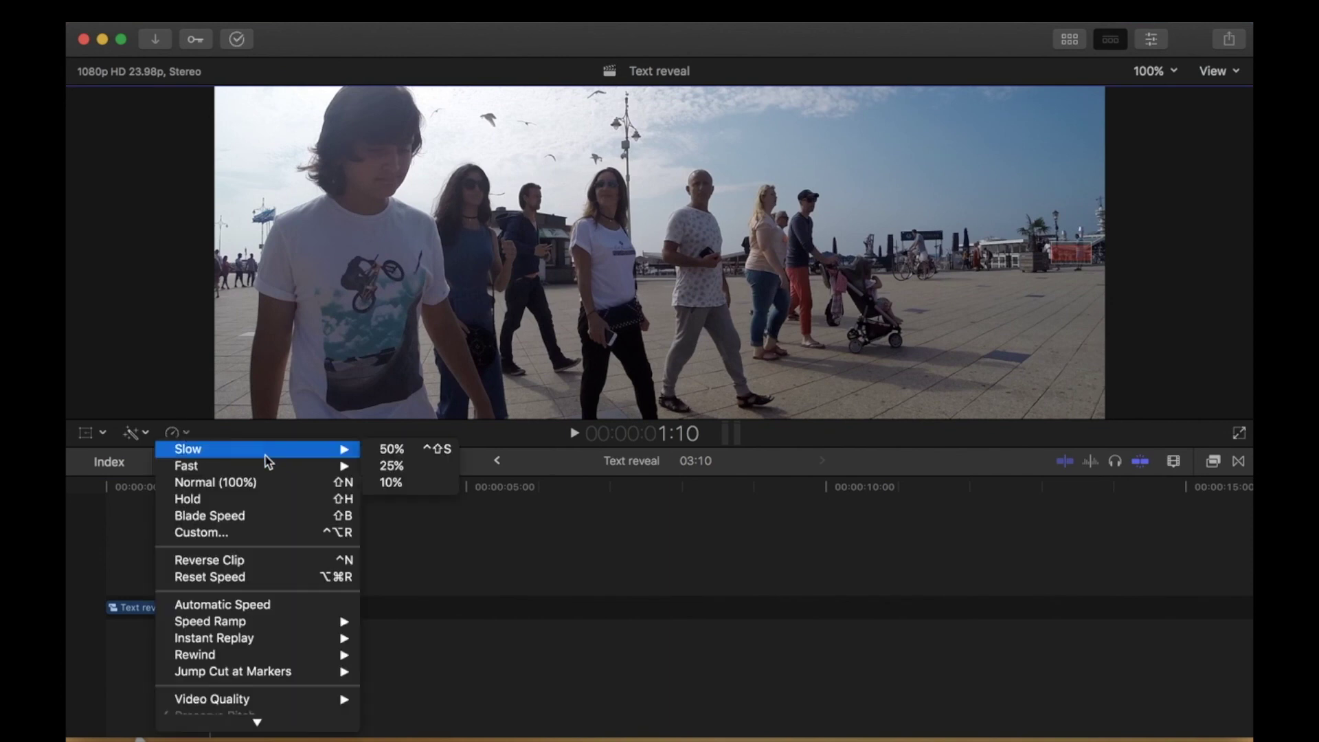
pyautogui.click(390, 451)
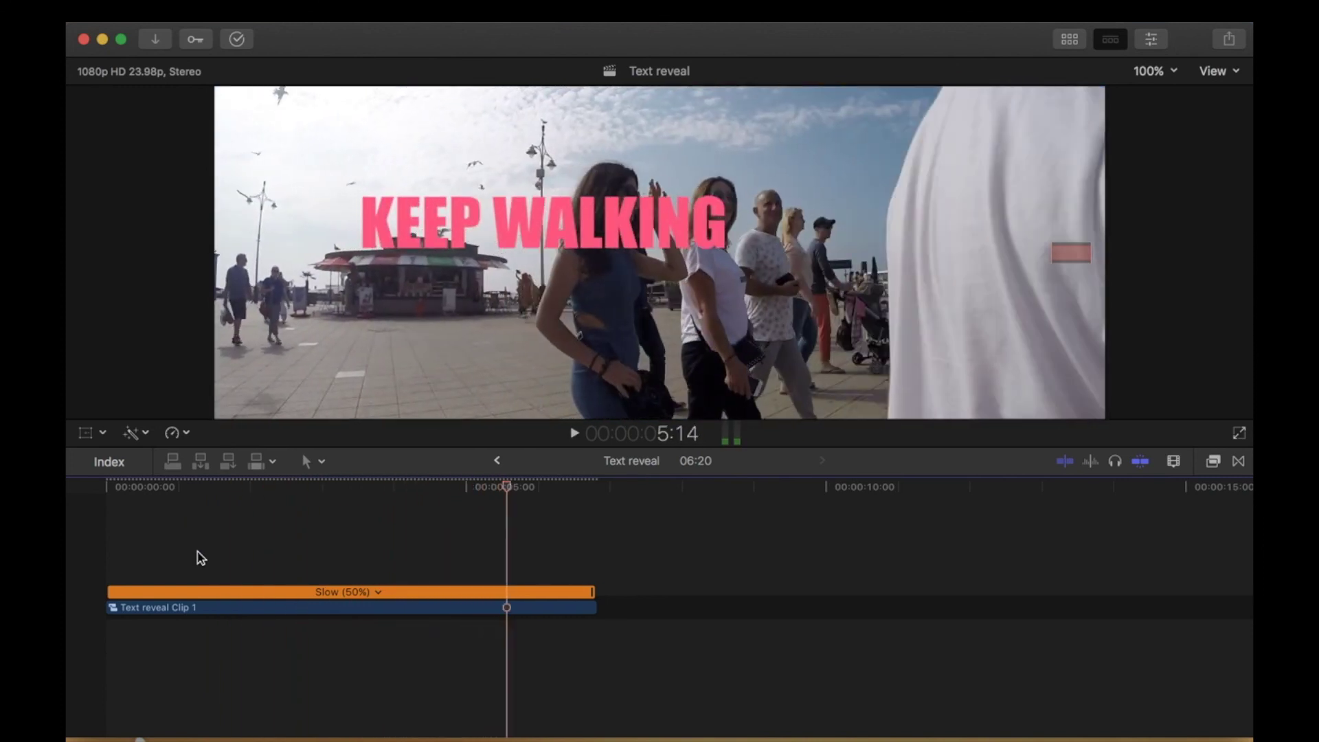
pyautogui.press('space')
pyautogui.hotkey('shift', 'Left')
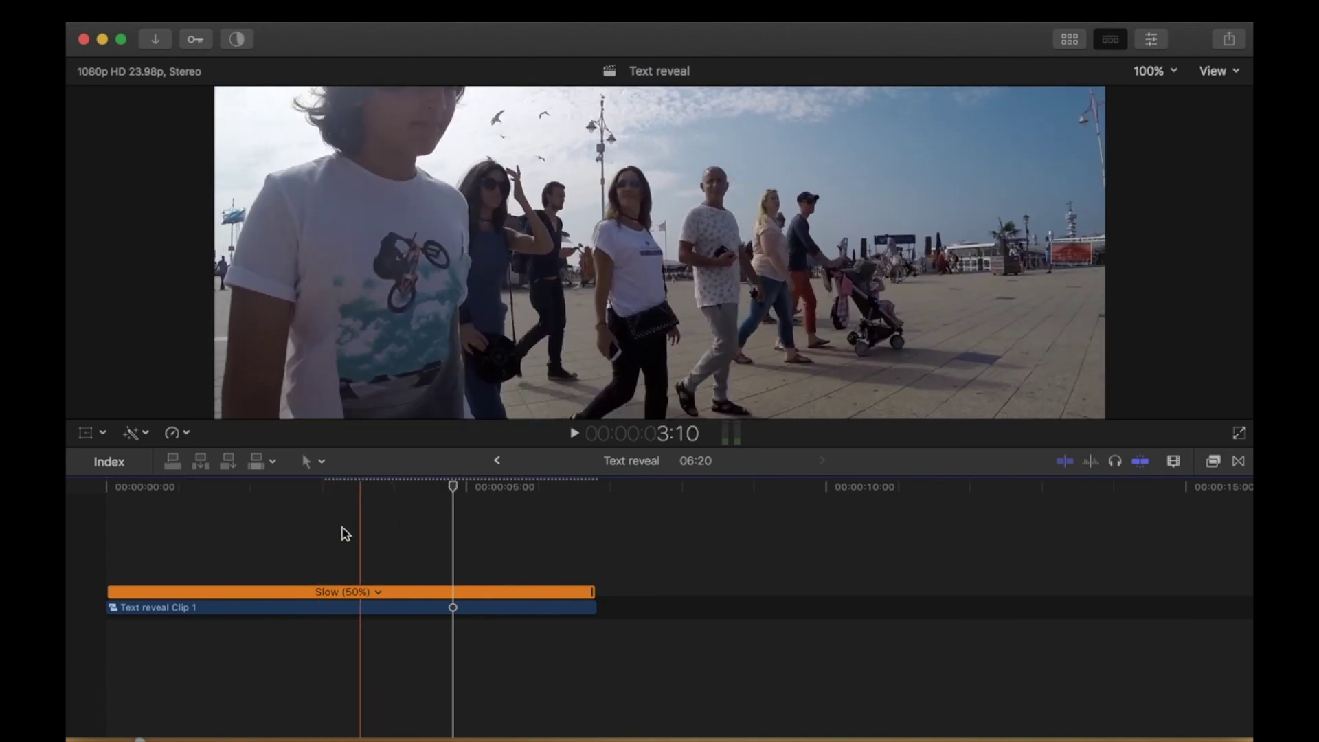